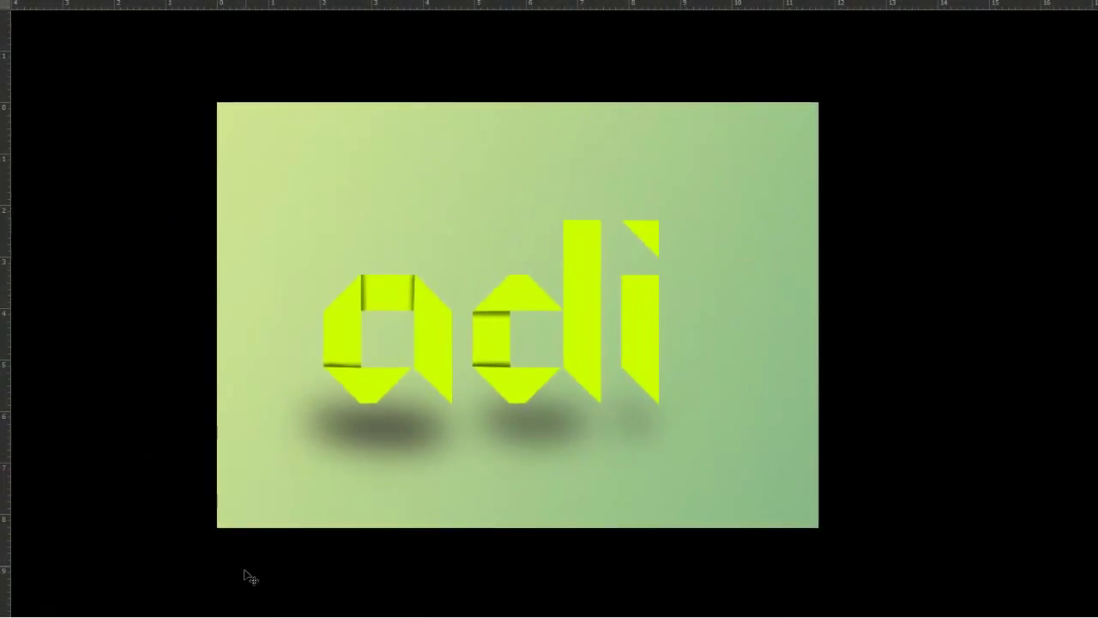
Launch a new Notepad document, narrow its window and move it down over the artwork
left_click(19, 605)
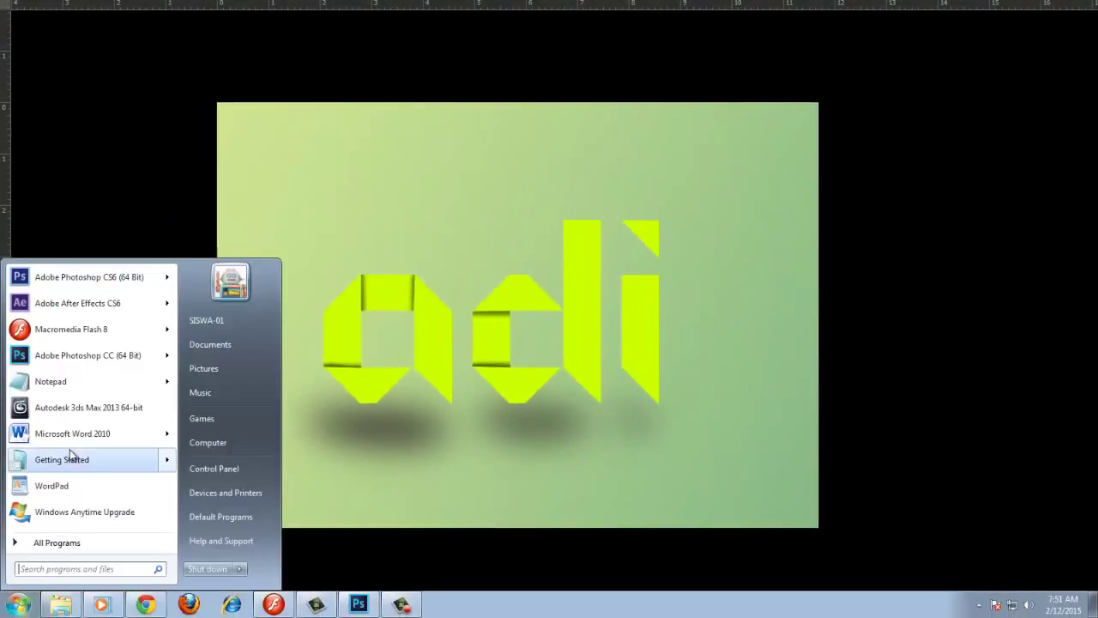
left_click(67, 383)
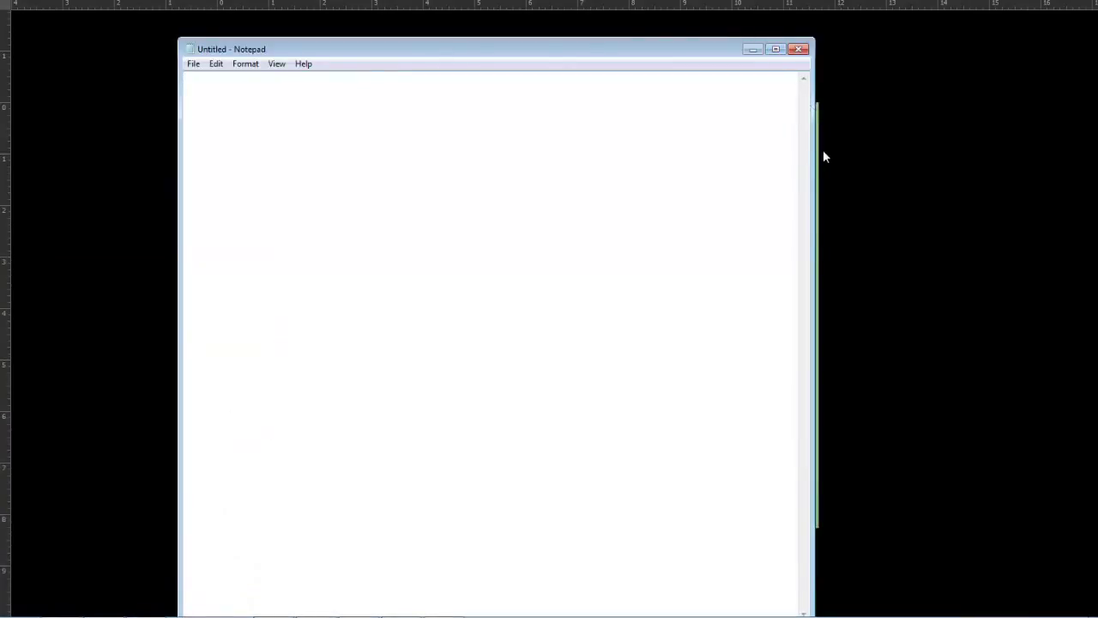
left_click_drag(814, 141, 770, 145)
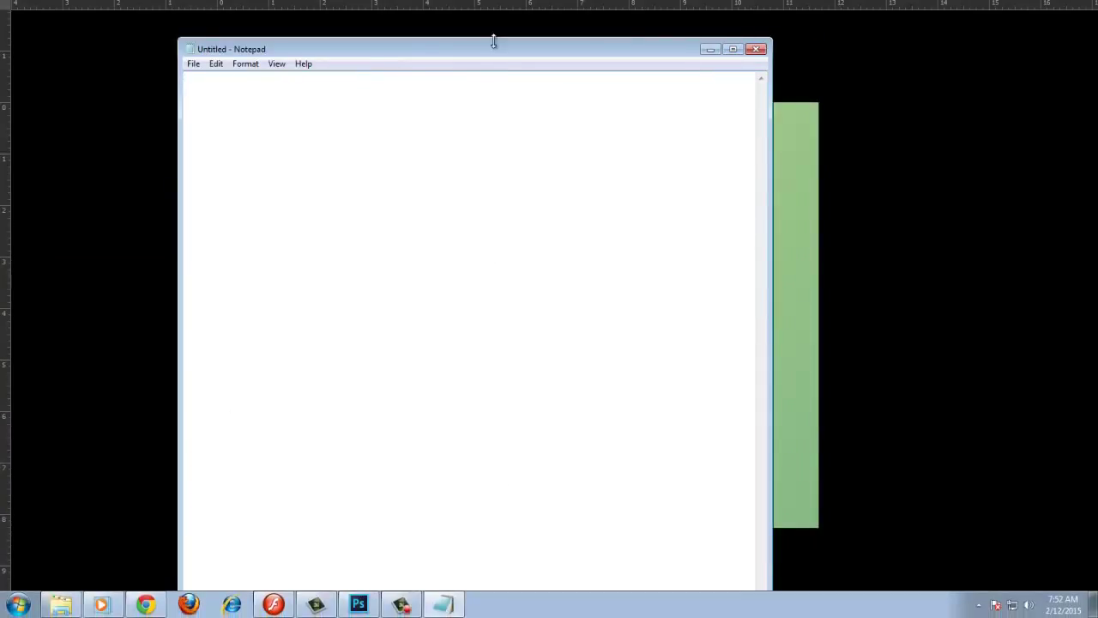
mouse_move(493, 44)
left_mouse_down()
mouse_move(508, 367)
mouse_move(351, 168)
left_mouse_up()
Write a greeting, then replace it with 'saya akan membuat text efect seperti ini'
type("ya ")
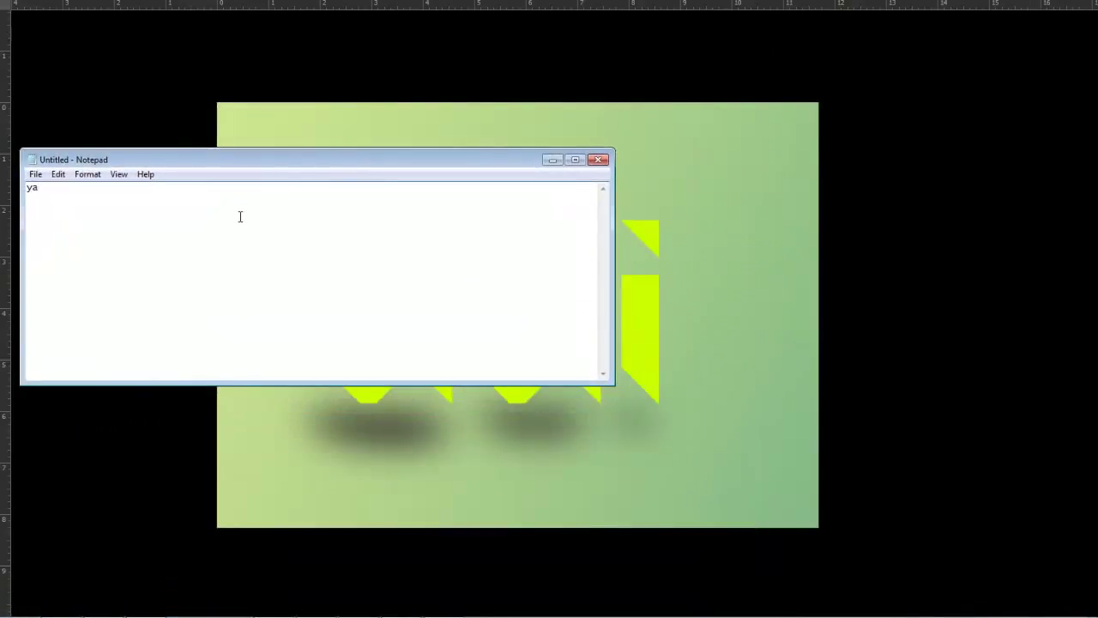
type("kita ketemu")
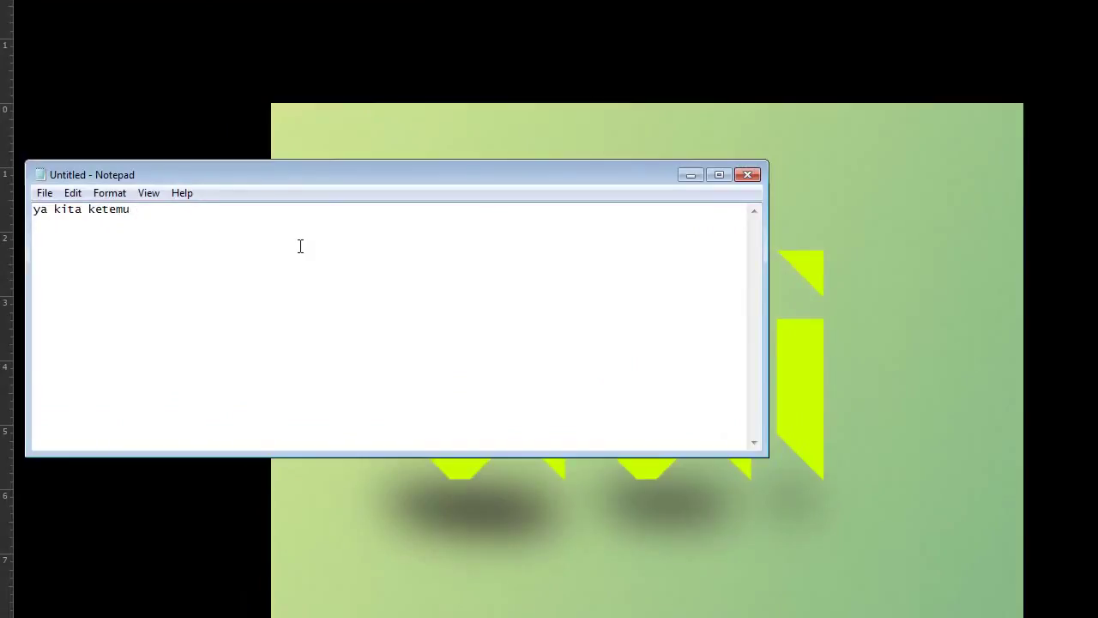
type(" lagi yah ^^")
key("ctrl+a")
type("s")
type("aya akan mem")
type("buat")
type(" text ")
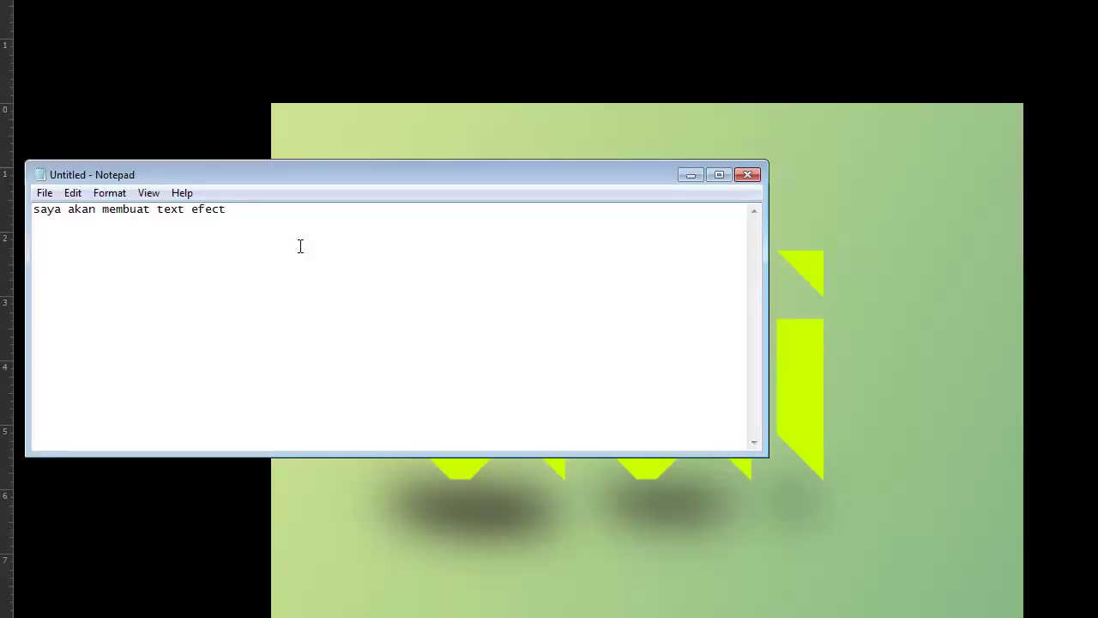
type("efect sepert")
type("i ini")
Bring the adi artwork forward, pan it down-right, then switch back to Notepad
left_click(895, 228)
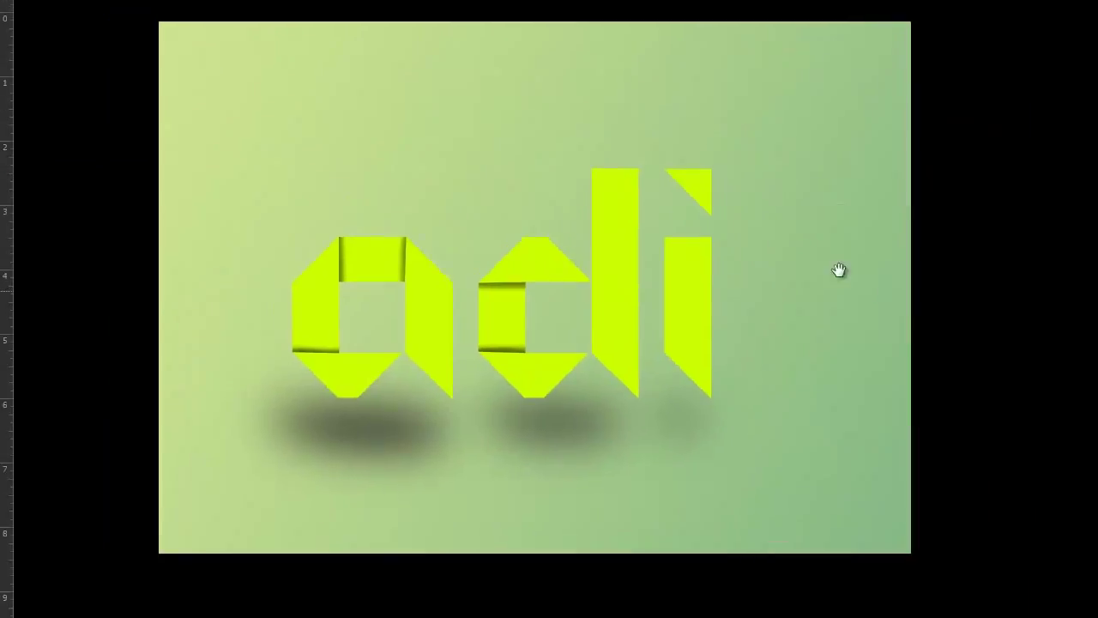
left_click_drag(839, 270, 915, 340)
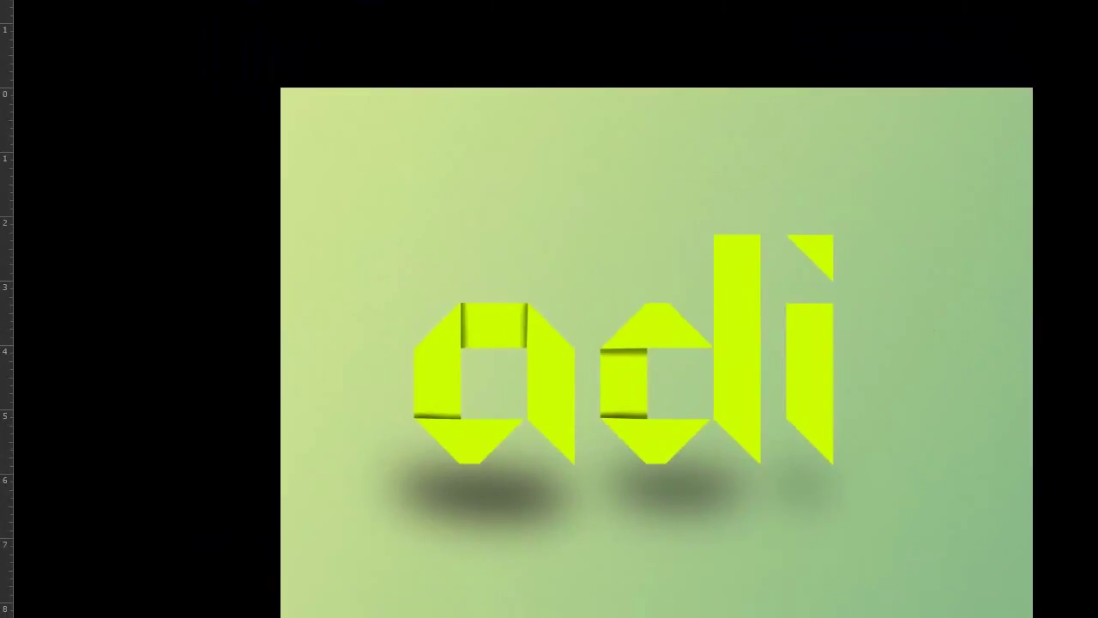
key("super")
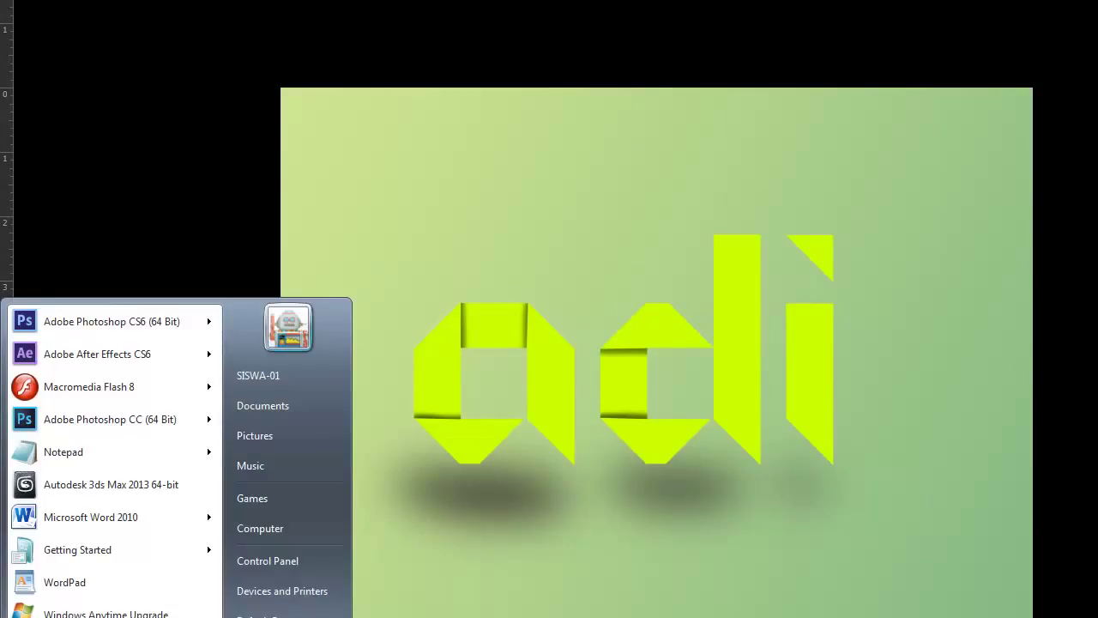
key("alt+Tab")
Replace the note with 'kita liat cara buatnya dari awal ^^' and start closing Notepad
key("ctrl+a")
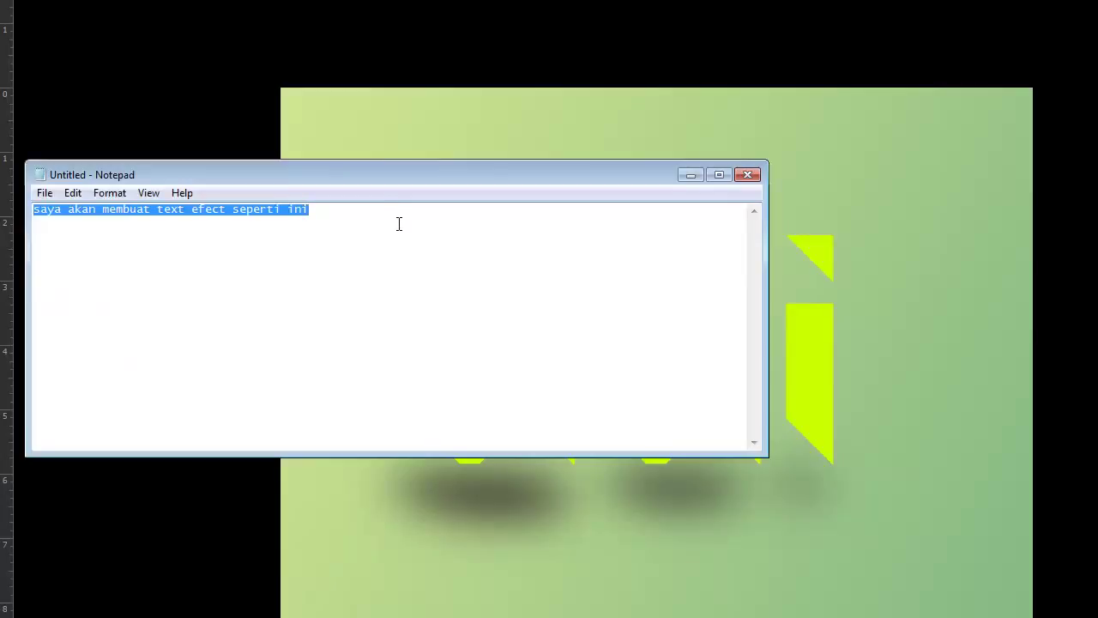
type("kita l")
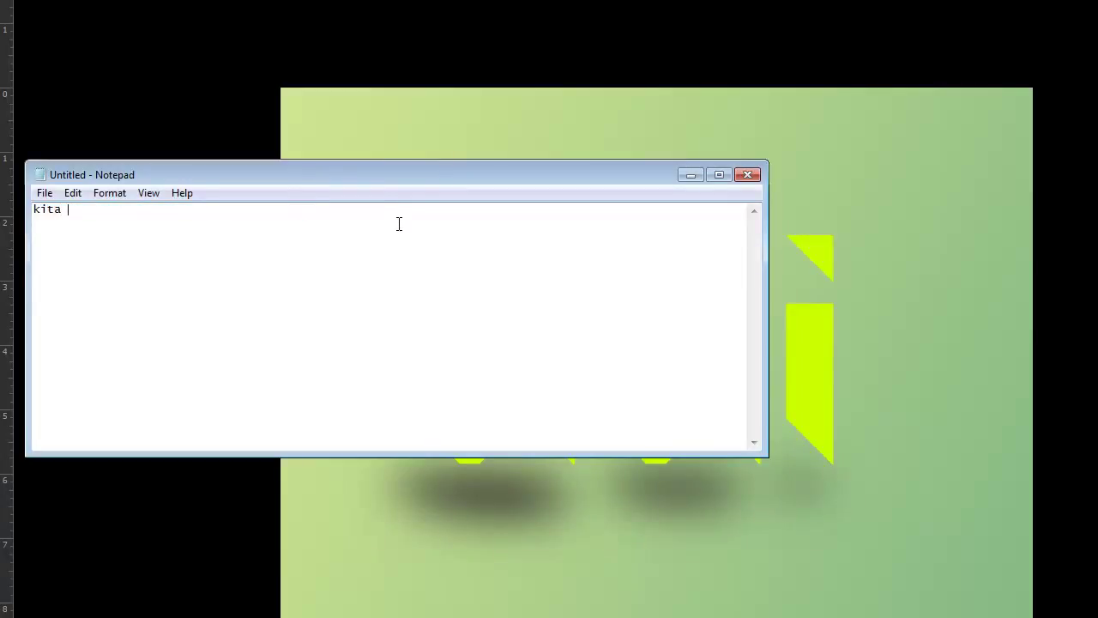
type("iat cara ")
type("buatnya ")
type("dari awal ")
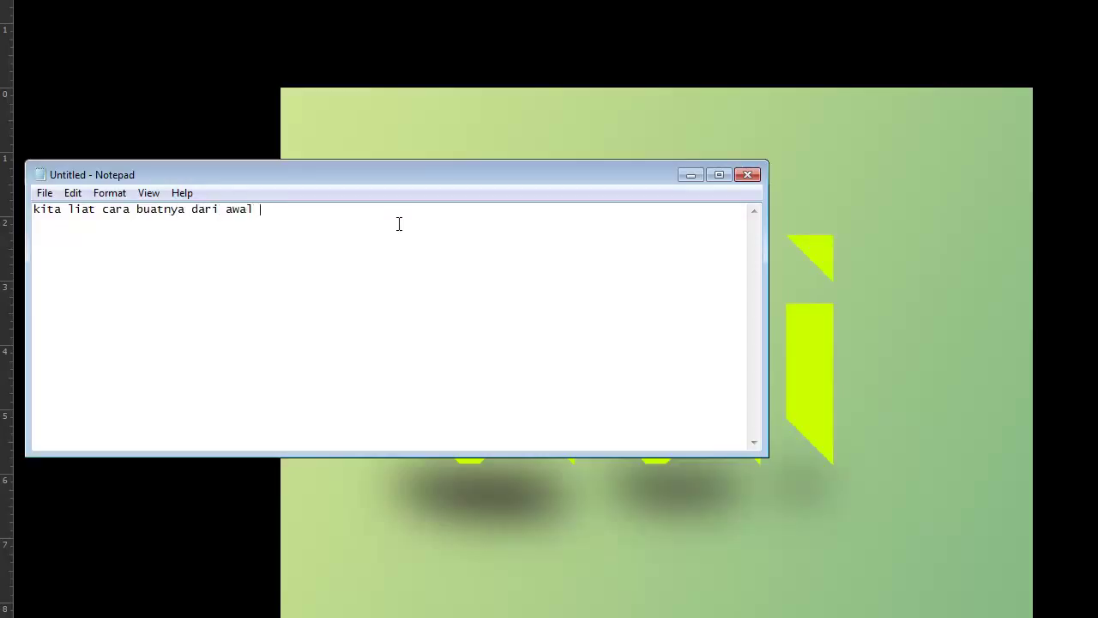
type("^^")
key("ctrl+a")
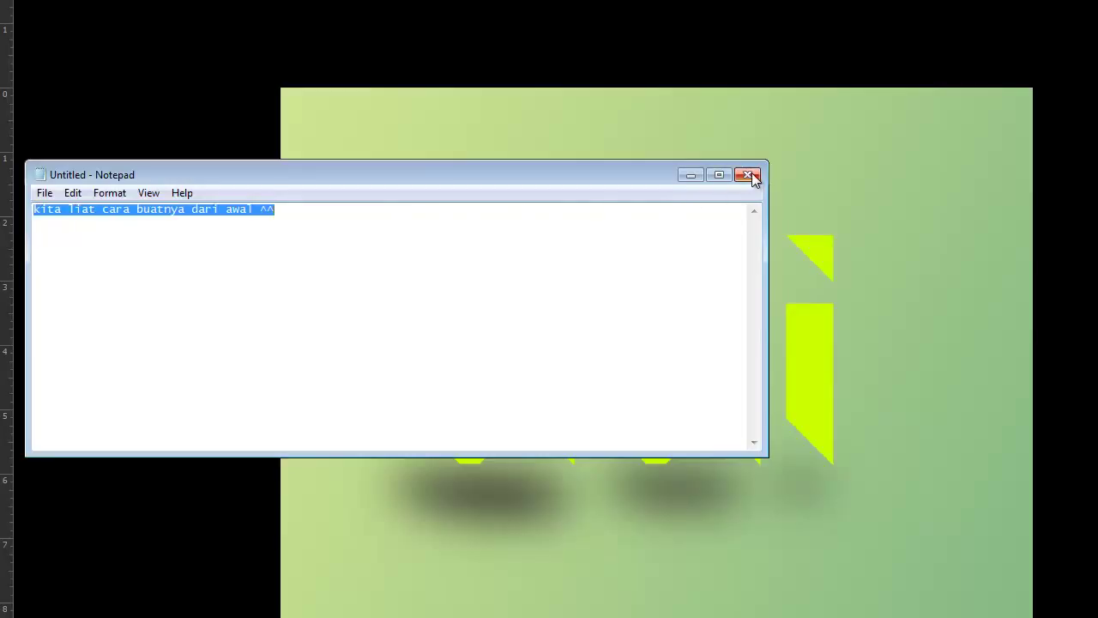
left_click(750, 173)
Keep and hide the note, create a new 300 ppi A4 document, and rotate it 90° CW
left_click(791, 371)
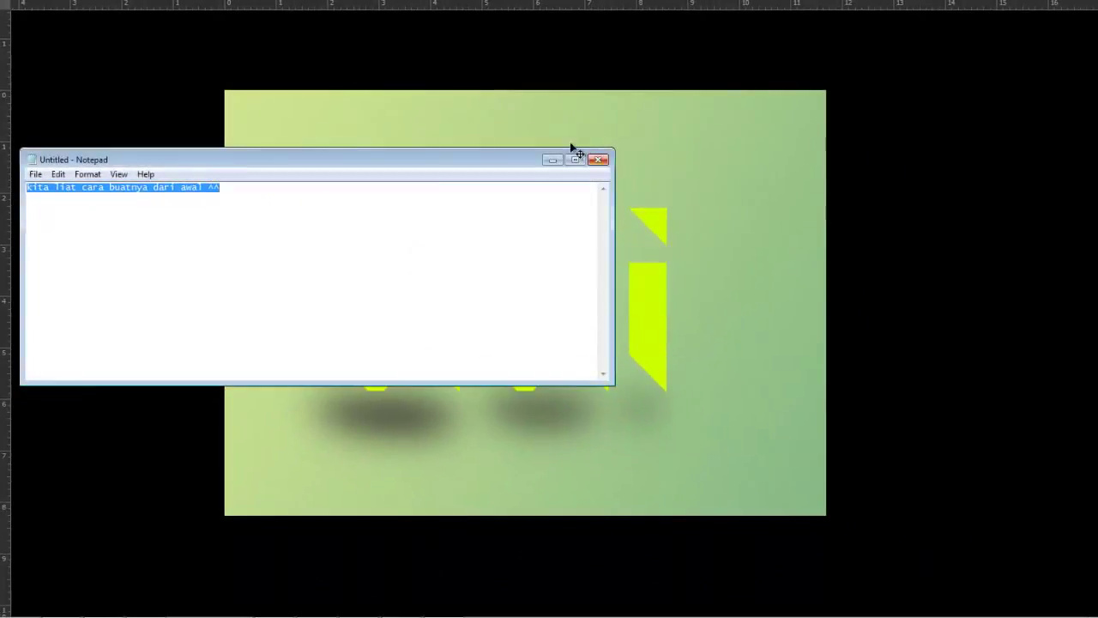
left_click(552, 163)
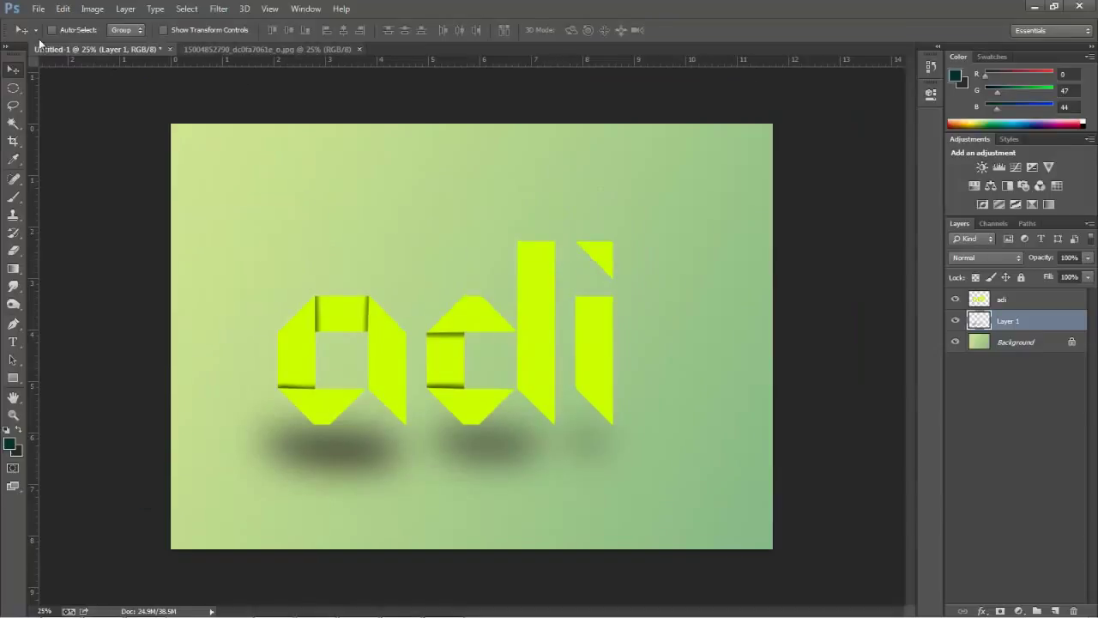
left_click(39, 9)
left_click(43, 21)
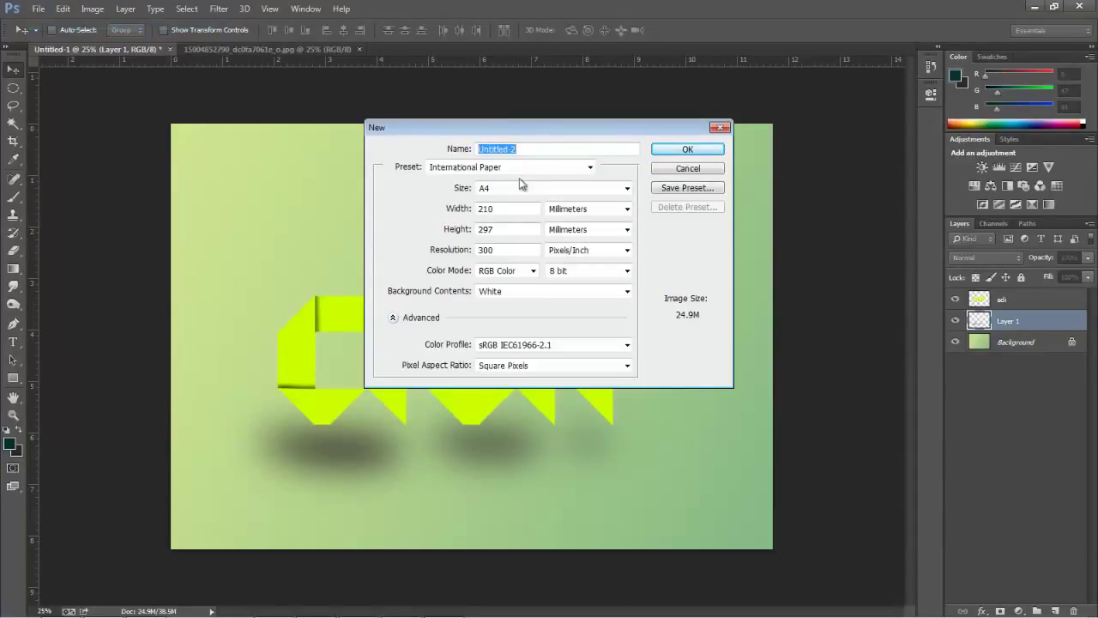
left_click(669, 150)
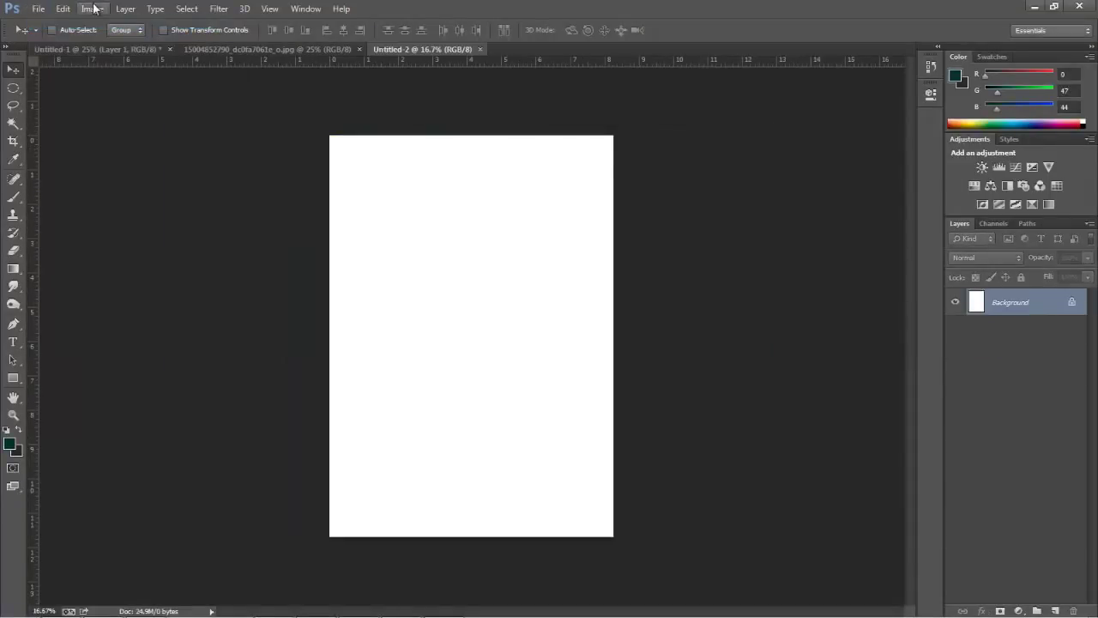
left_click(93, 9)
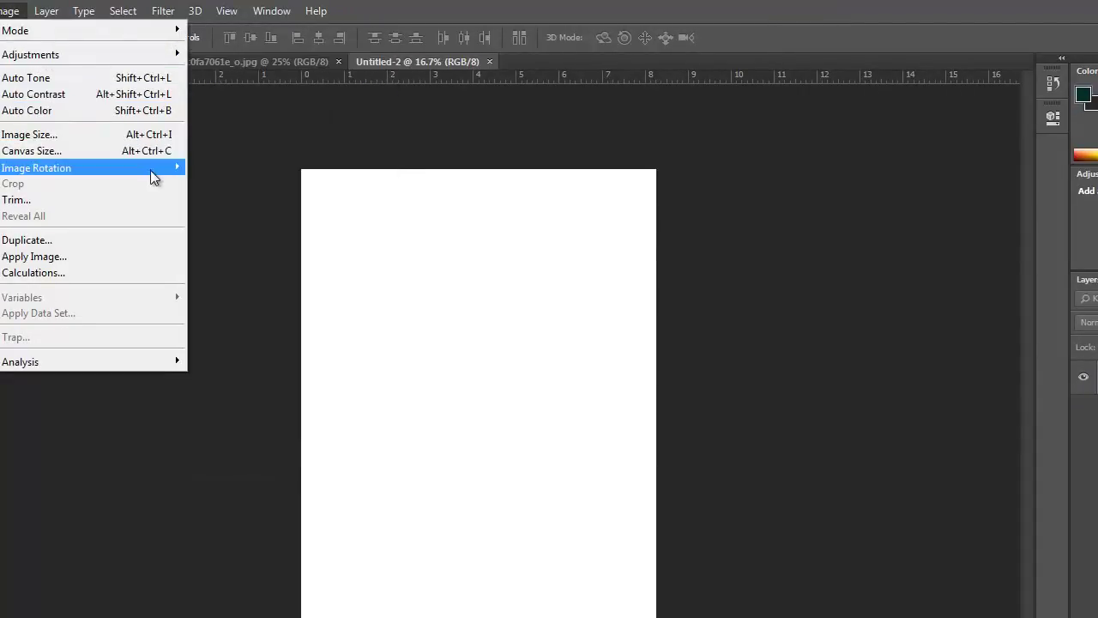
mouse_move(52, 168)
left_click(221, 183)
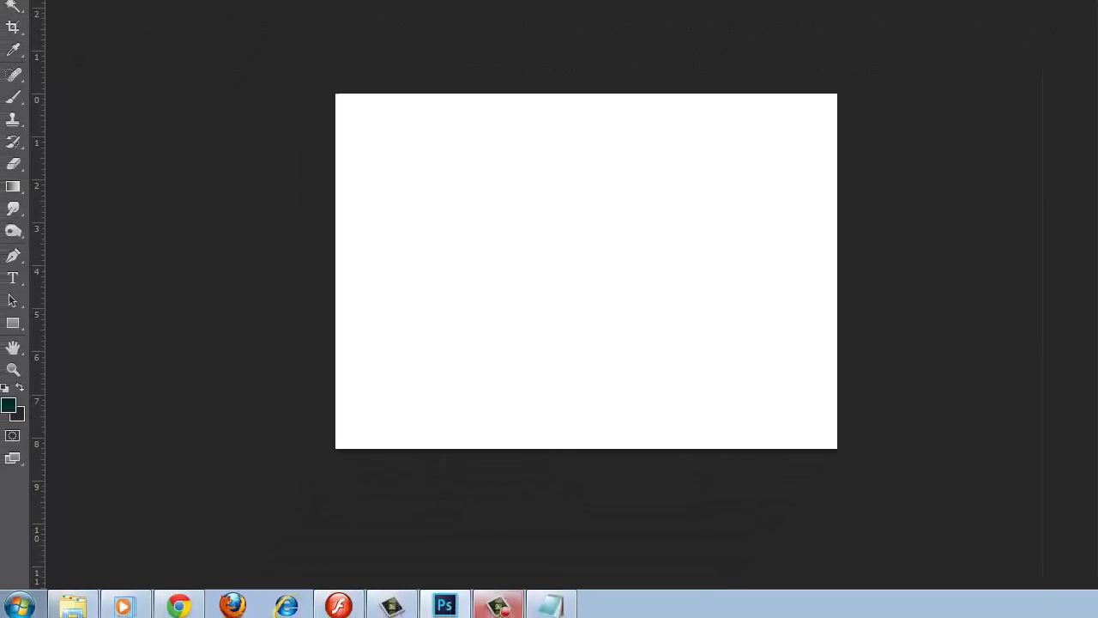
Replace the note with advice to install the origram font first, fixing a typo
left_click(550, 606)
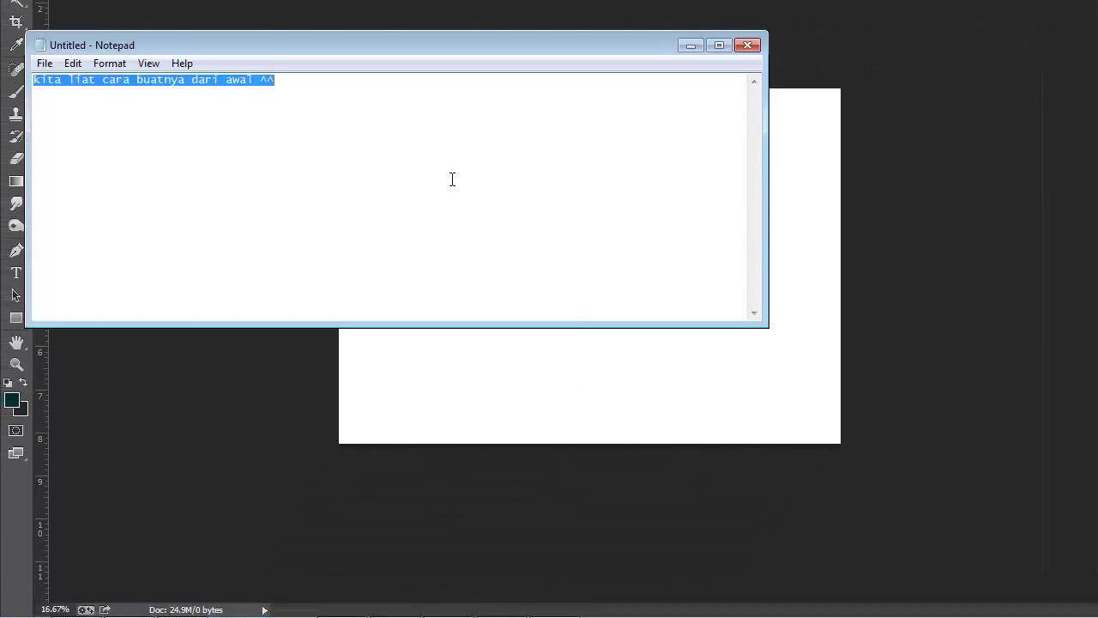
type("jadi perta")
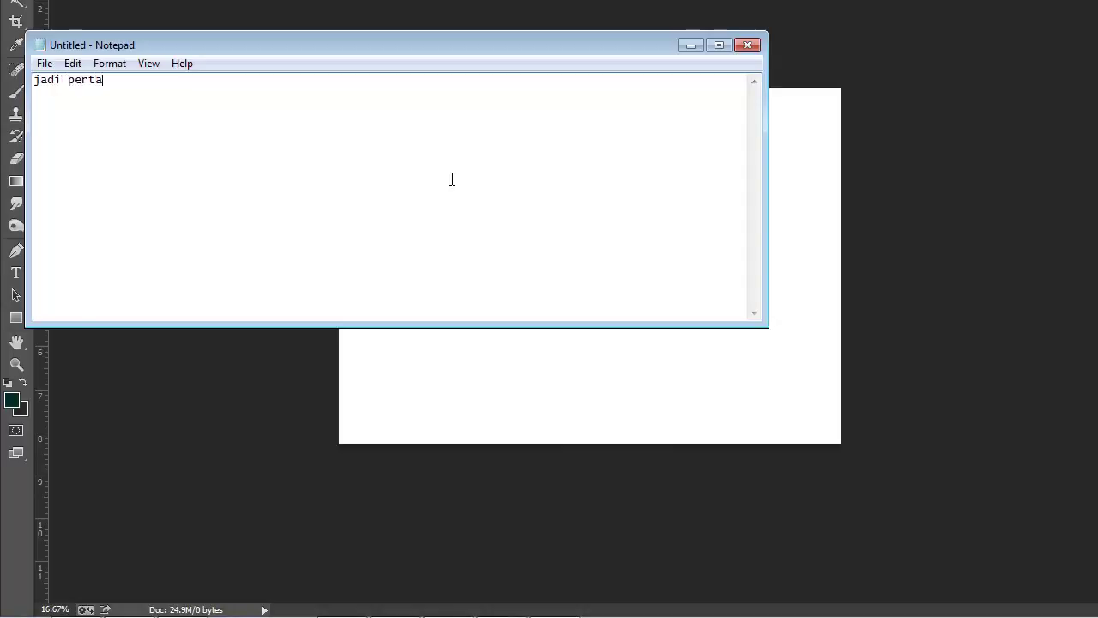
type("ma kalian ")
type("harus insta")
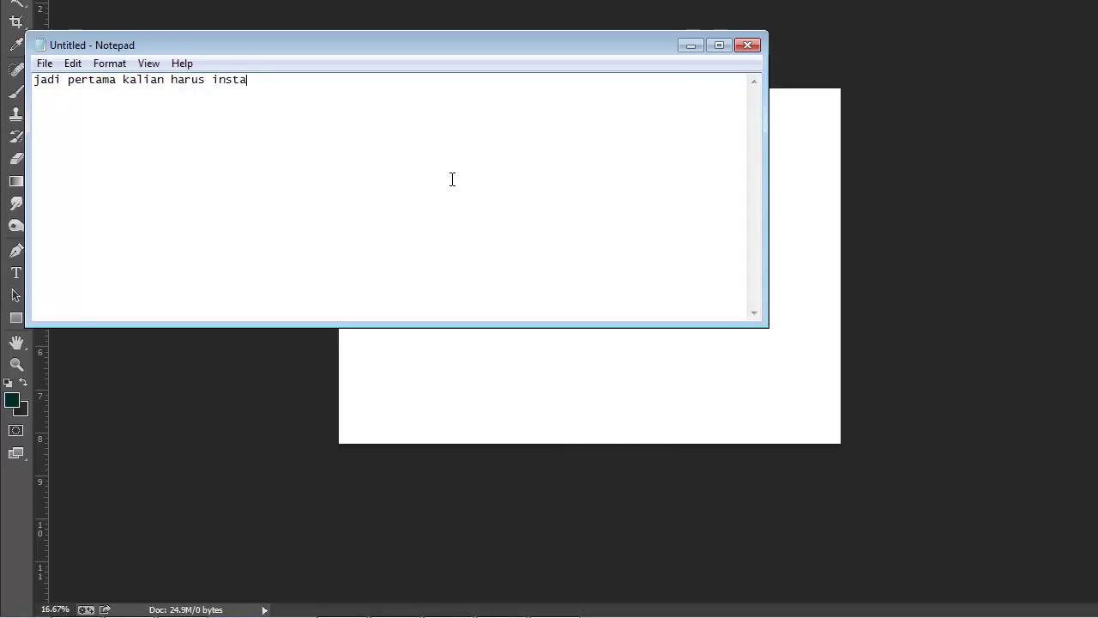
type("l ")
type("font o")
type("rigram dulu ")
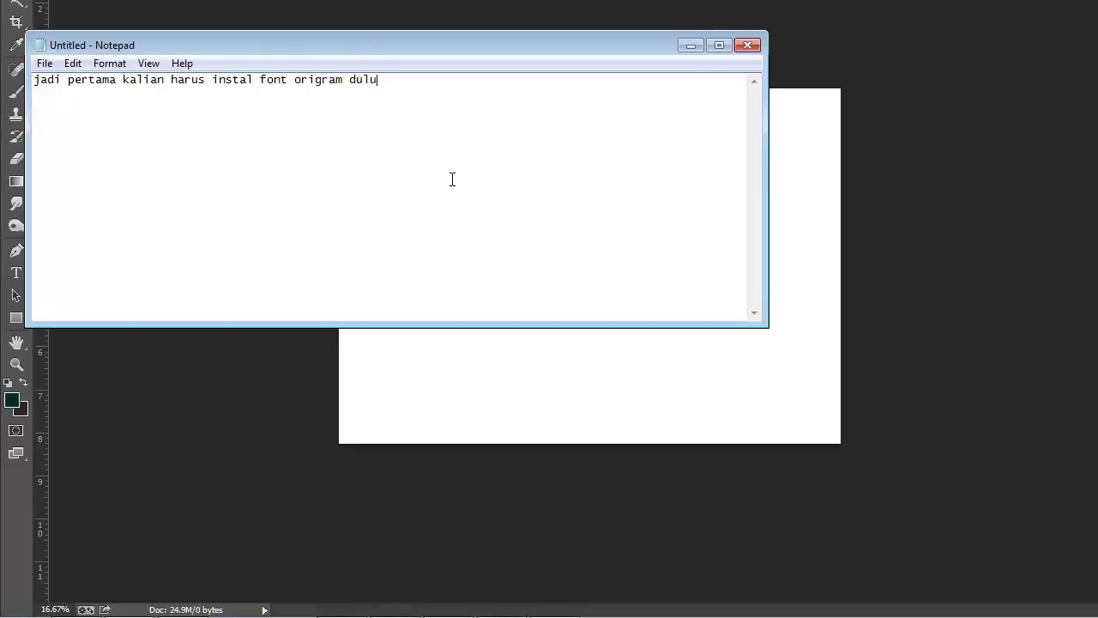
type("bi")
type("ar ada")
type(" tuli")
key("BackSpace")
type("san se")
type("perti")
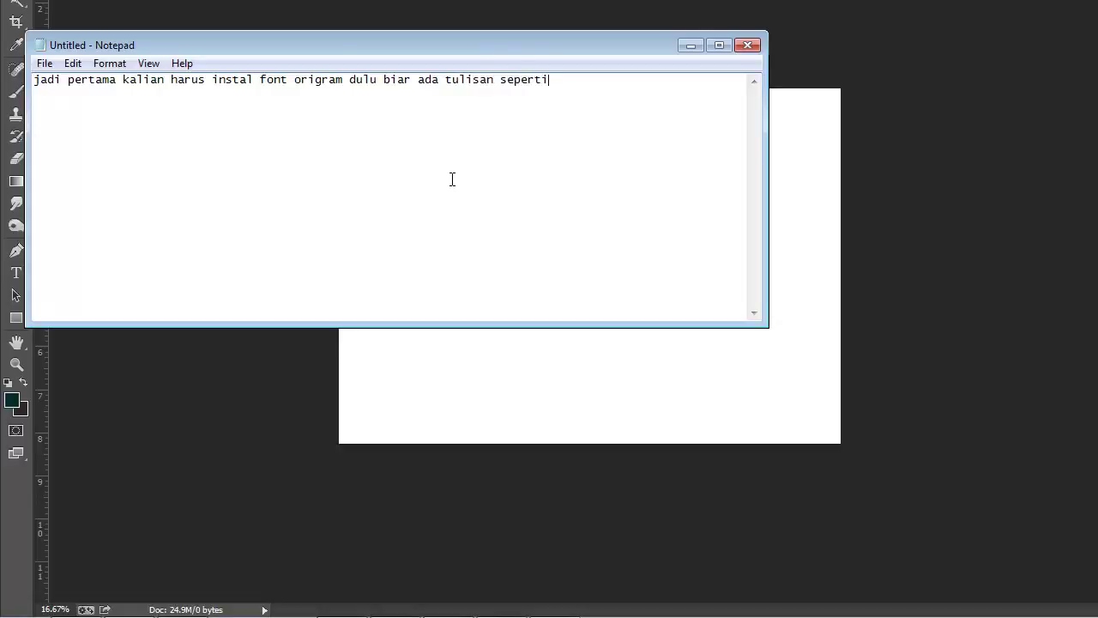
type(" ini ^^")
key("ctrl+a")
Type 'adi' in lime-green Origram, enlarge it to 400 pt, and commit the text
left_click(569, 149)
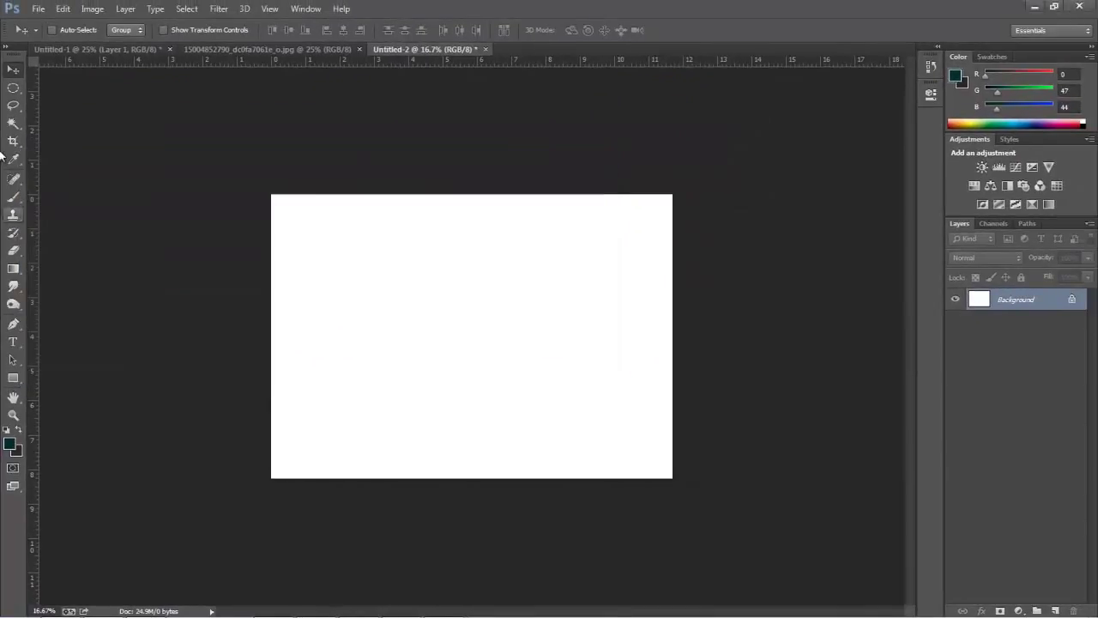
left_click(13, 341)
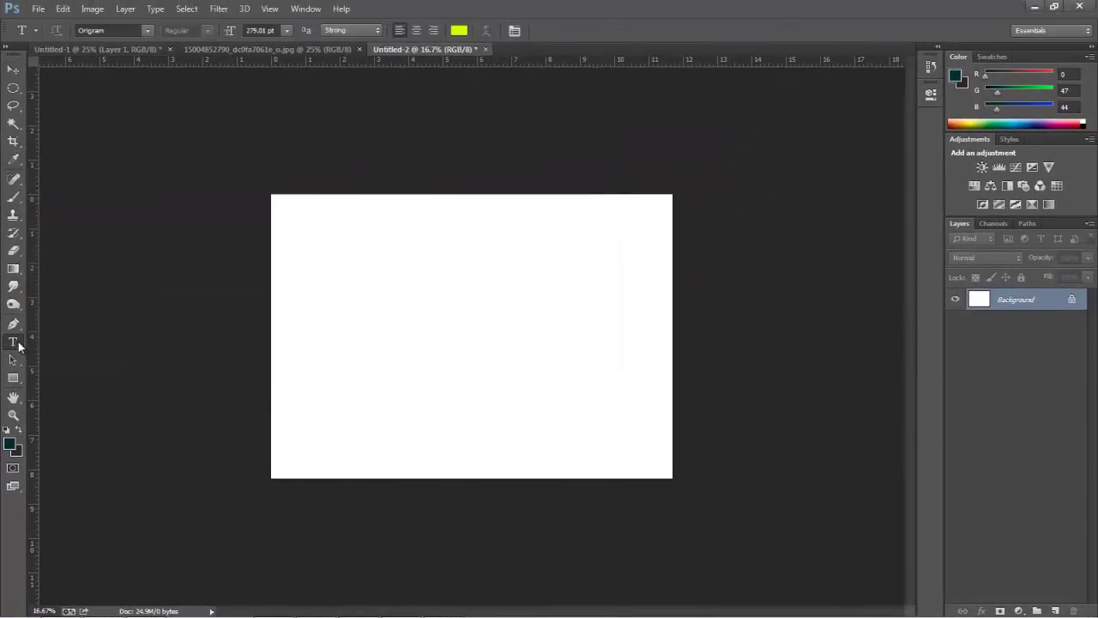
left_click(345, 326)
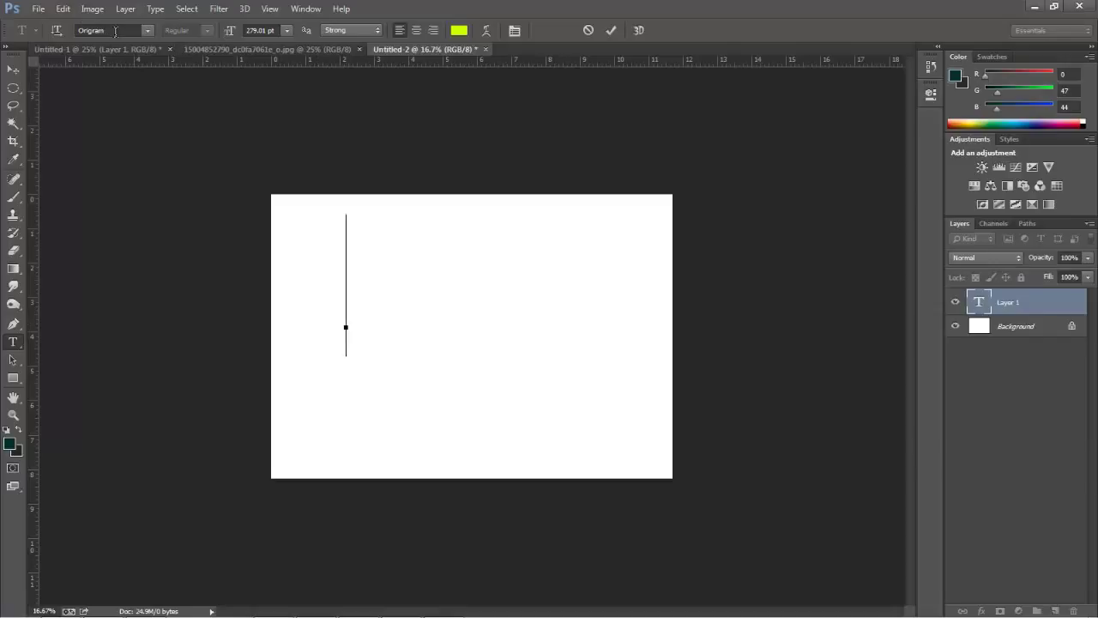
type("adi")
key("ctrl+a")
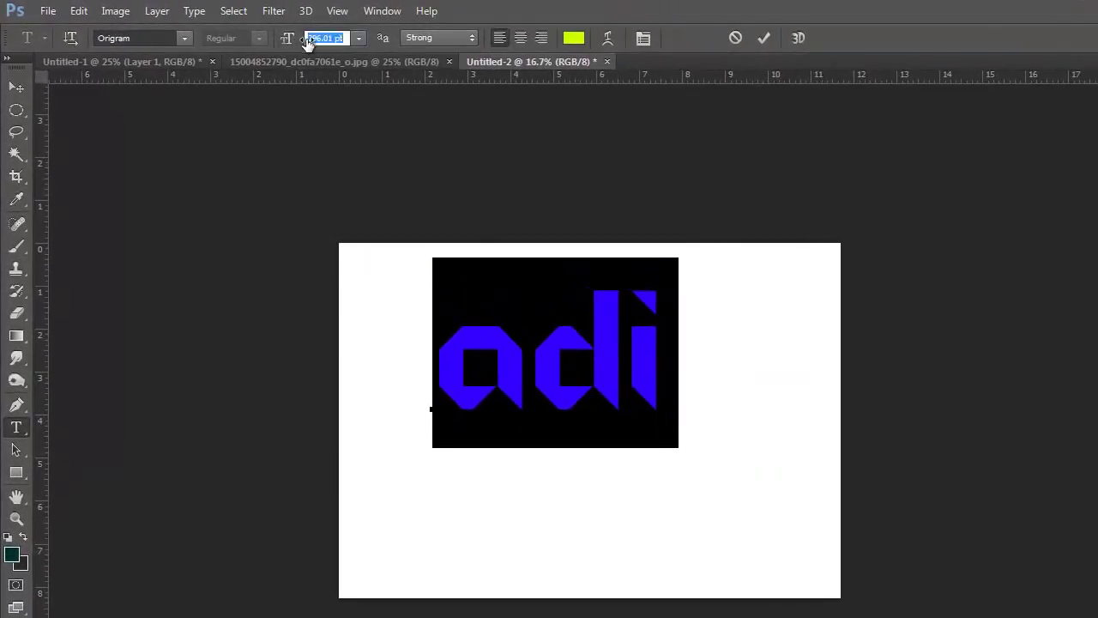
left_click_drag(270, 39, 373, 41)
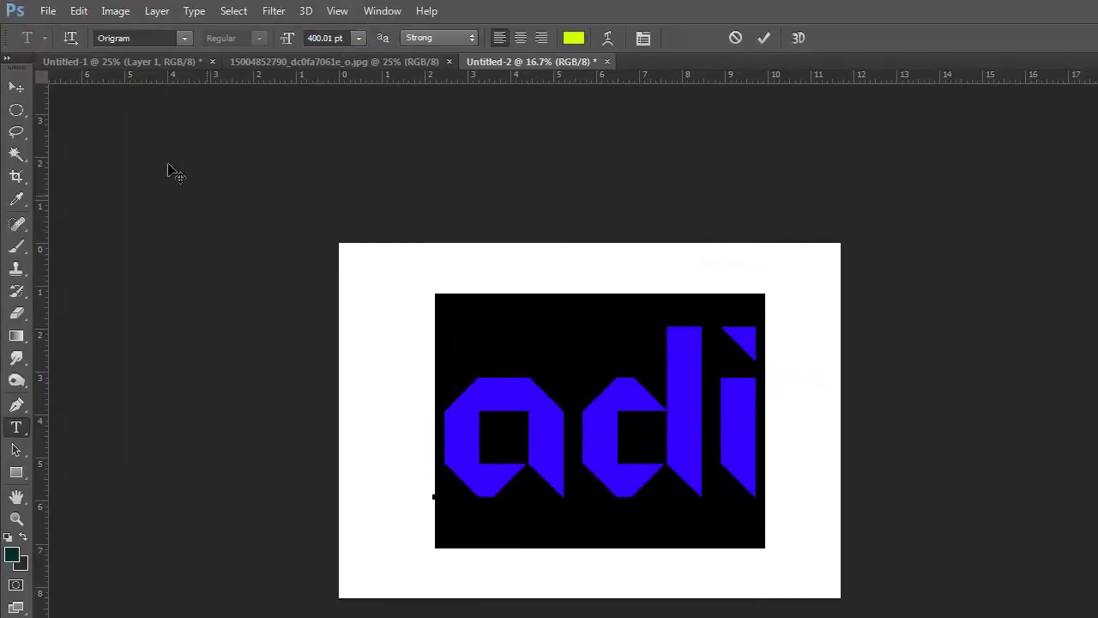
left_click(19, 88)
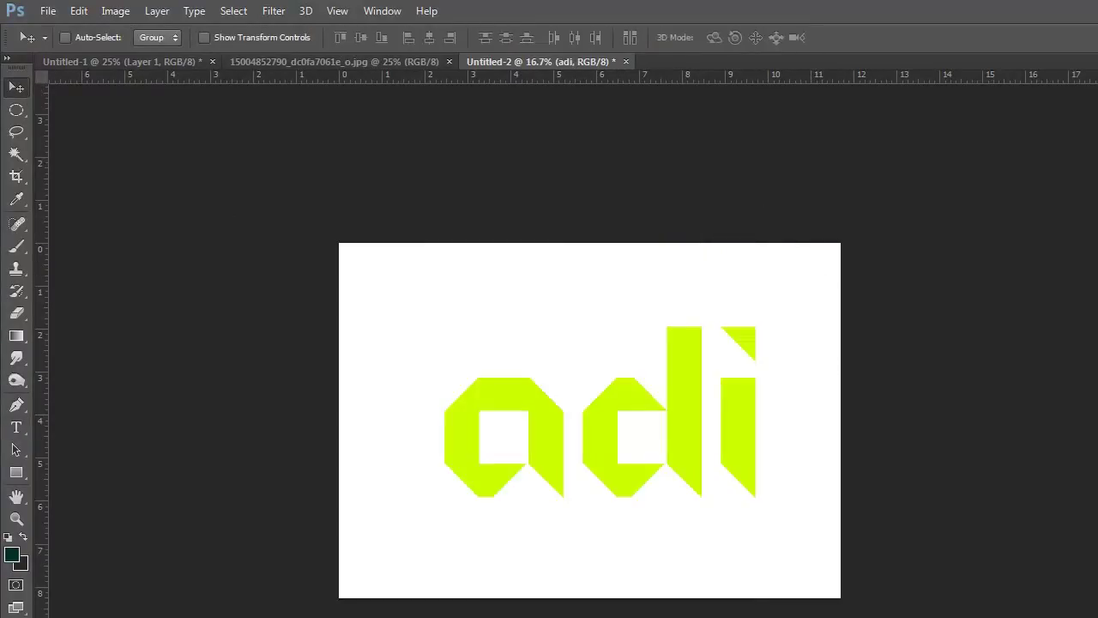
key("alt+Tab")
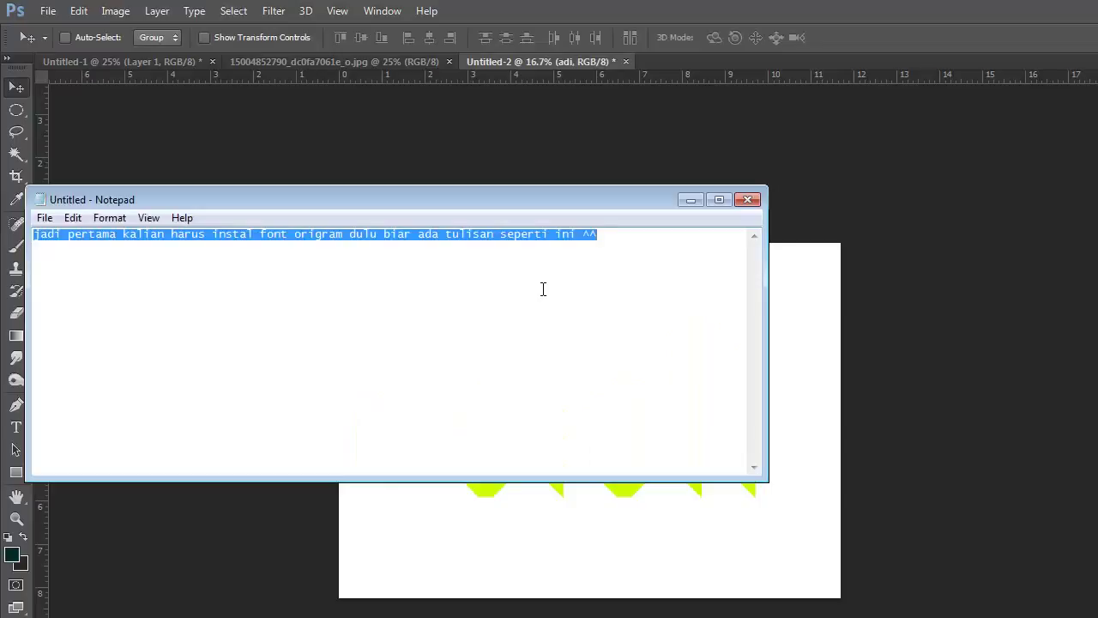
Write the note 'jadi kalian itu buat background sesuka hati kalian saja ok'
type("s")
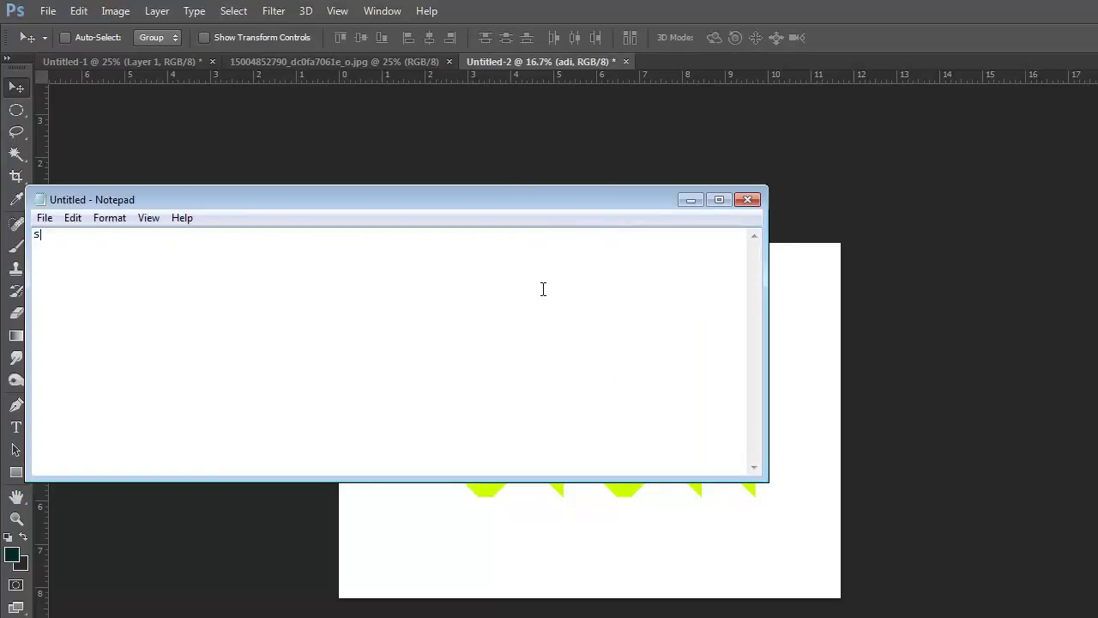
type("eperti it")
type("u lah font")
type("nya ^^")
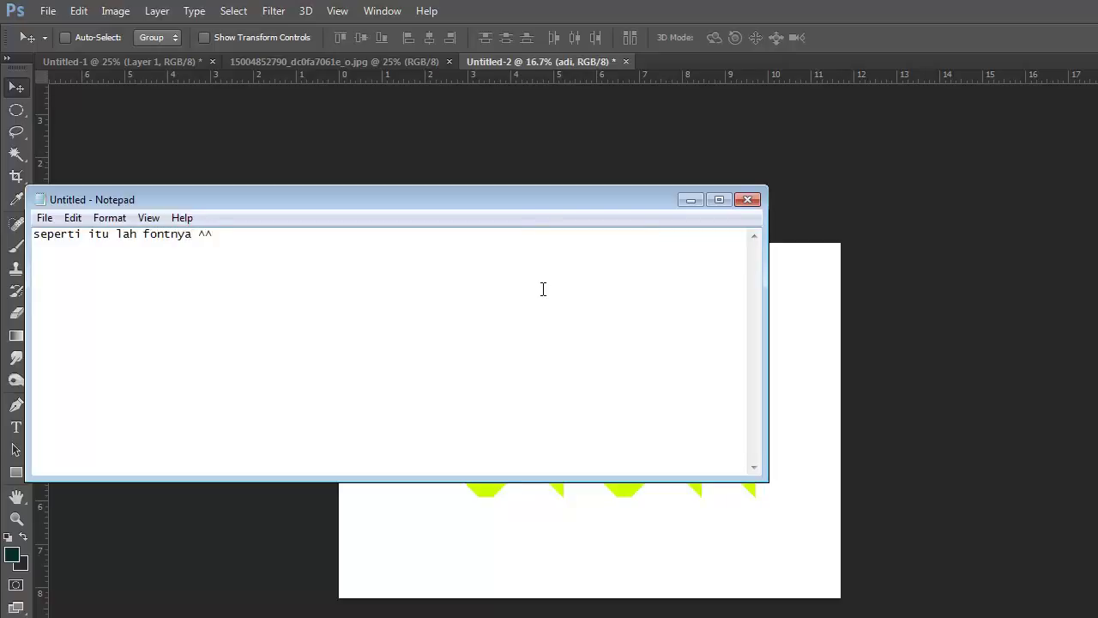
key("ctrl+a")
type("ja")
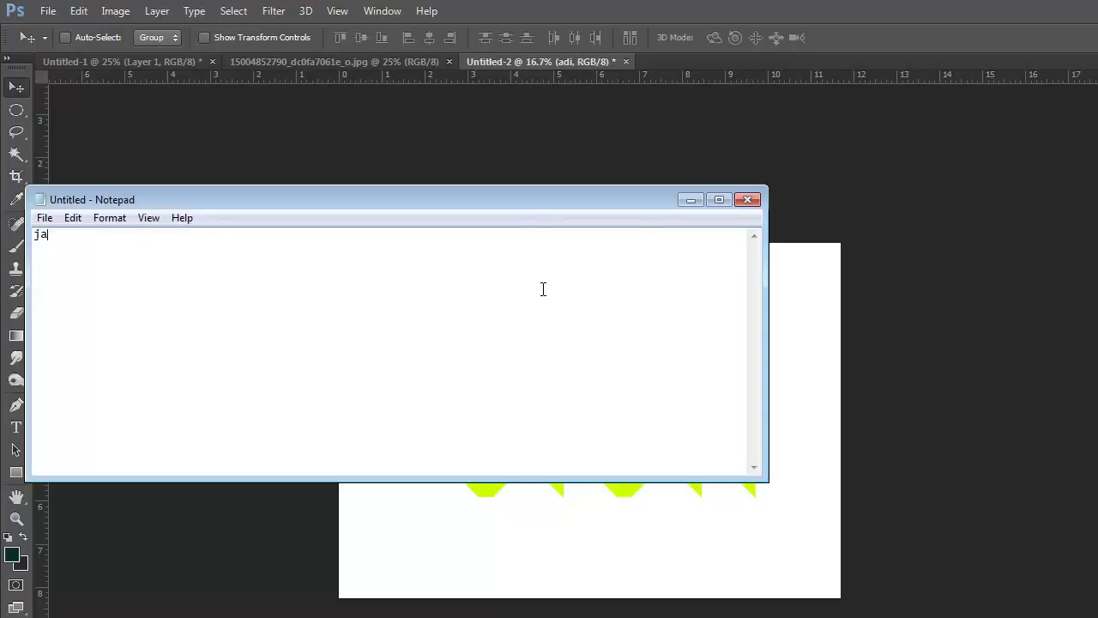
type("f")
key("BackSpace")
type("di k")
type("alian itu ")
type("buat back")
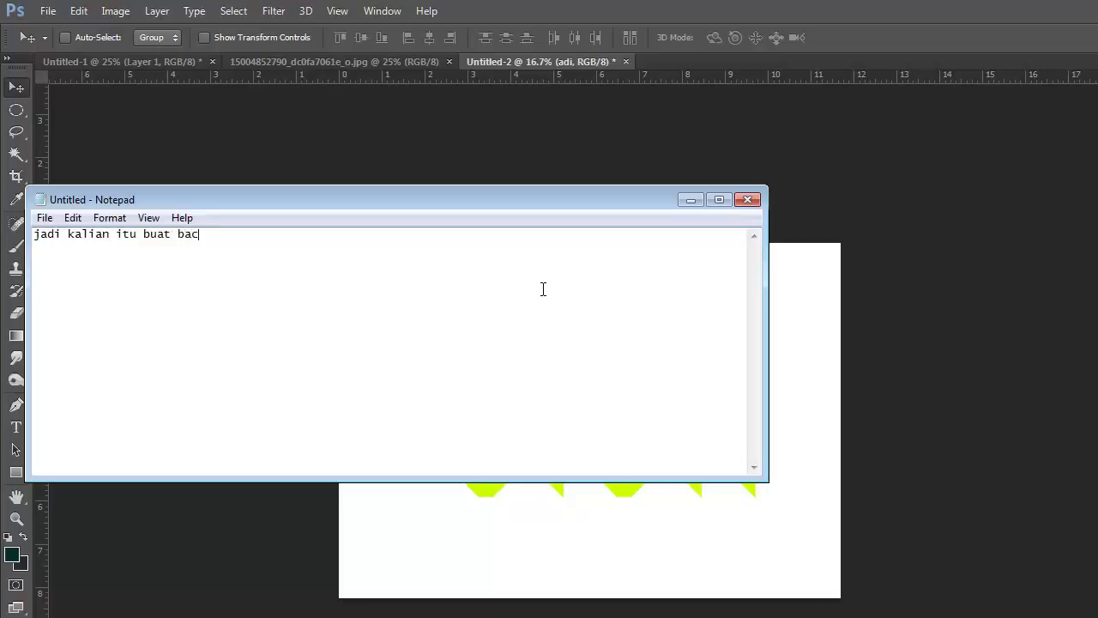
type("gro")
type("und sesuka hati")
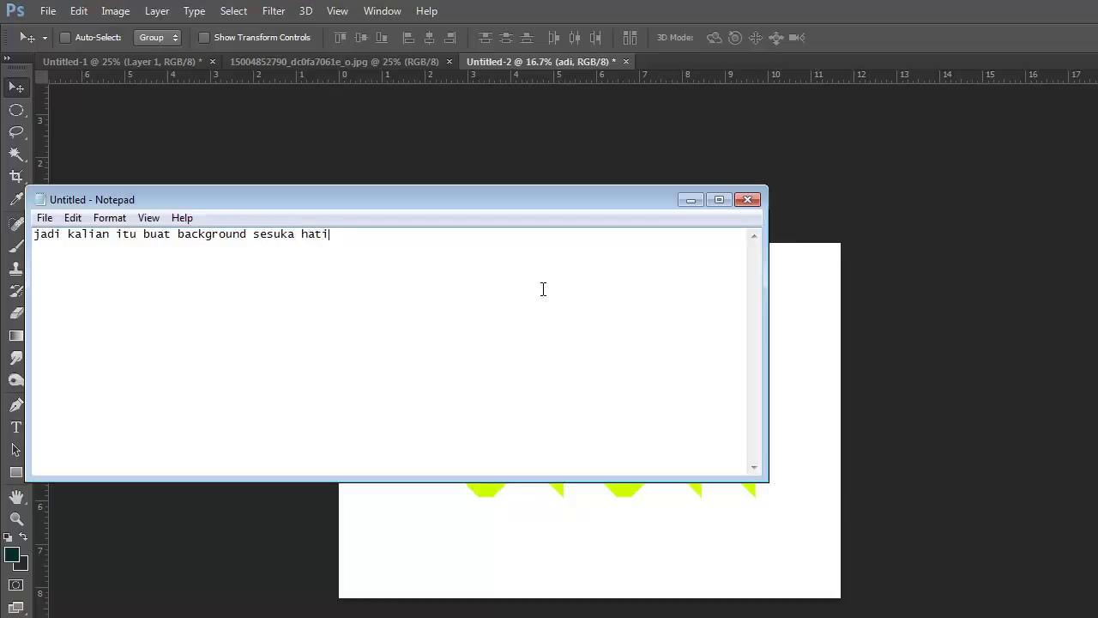
type(" kalian saja ")
type("oke ^^")
Clear the note text and minimize Notepad to show the canvas
key("ctrl+a")
key("BackSpace")
left_click(689, 201)
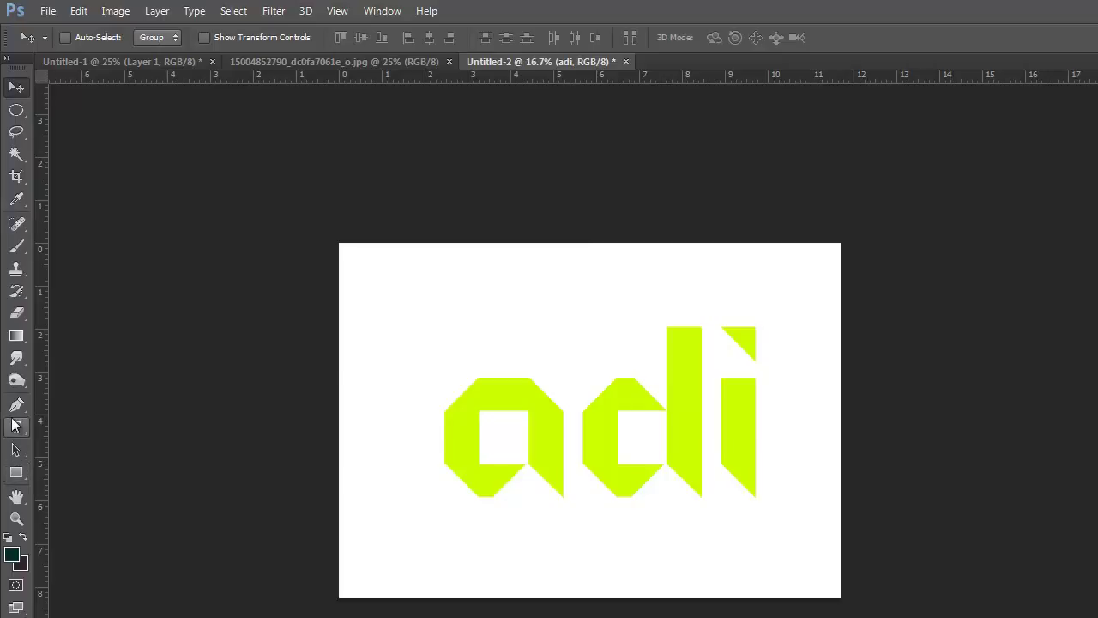
Convert the background to Layer 0 and fill it with a diagonal green gradient
left_click(16, 336)
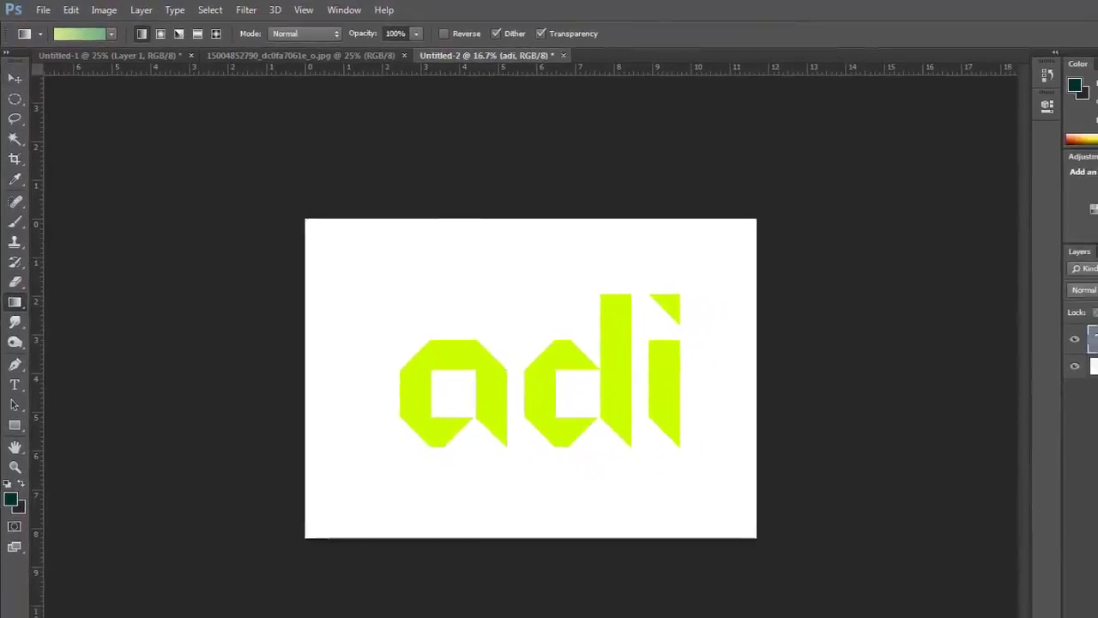
double_click(1016, 326)
key("BackSpace")
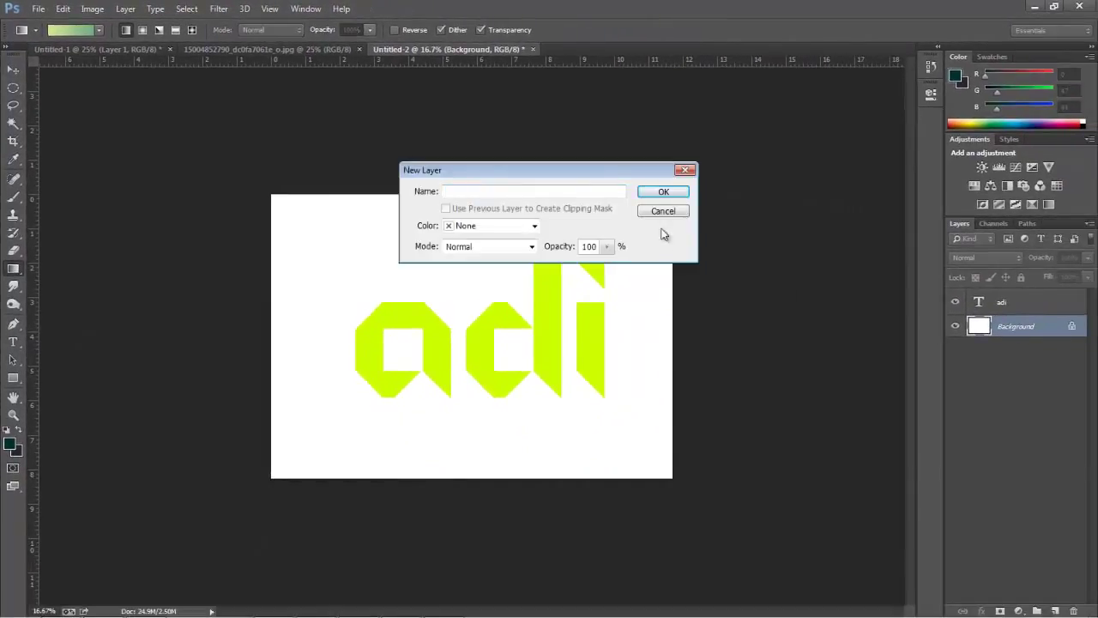
left_click(664, 191)
left_click_drag(188, 133, 828, 567)
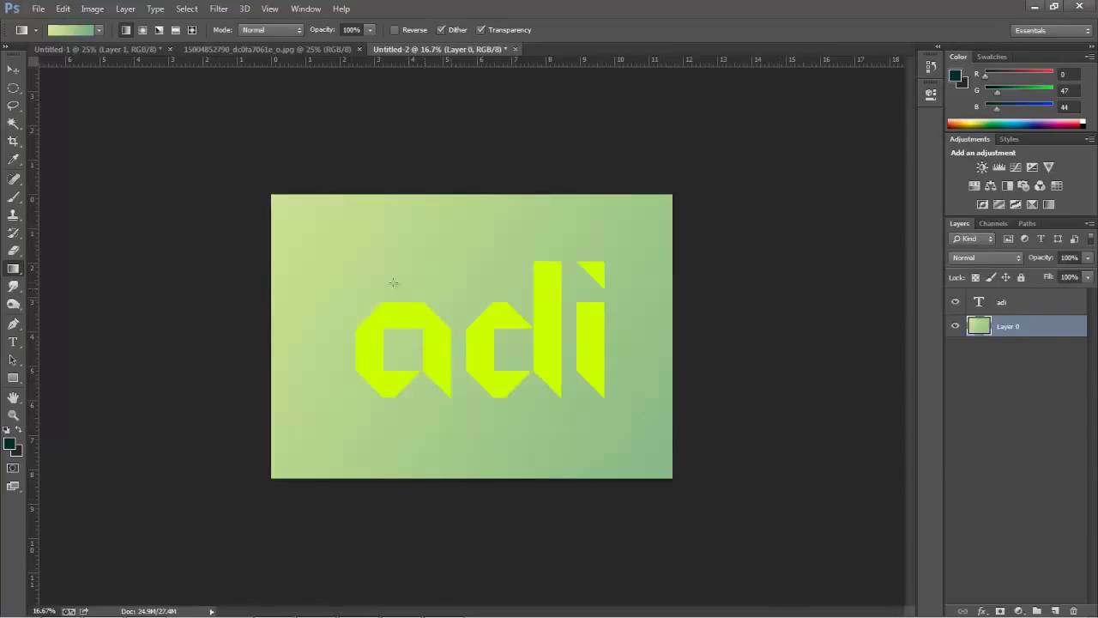
Move the adi text layer slightly up and left, undoing an accidental gradient shift
left_click(13, 68)
left_click_drag(420, 323, 431, 330)
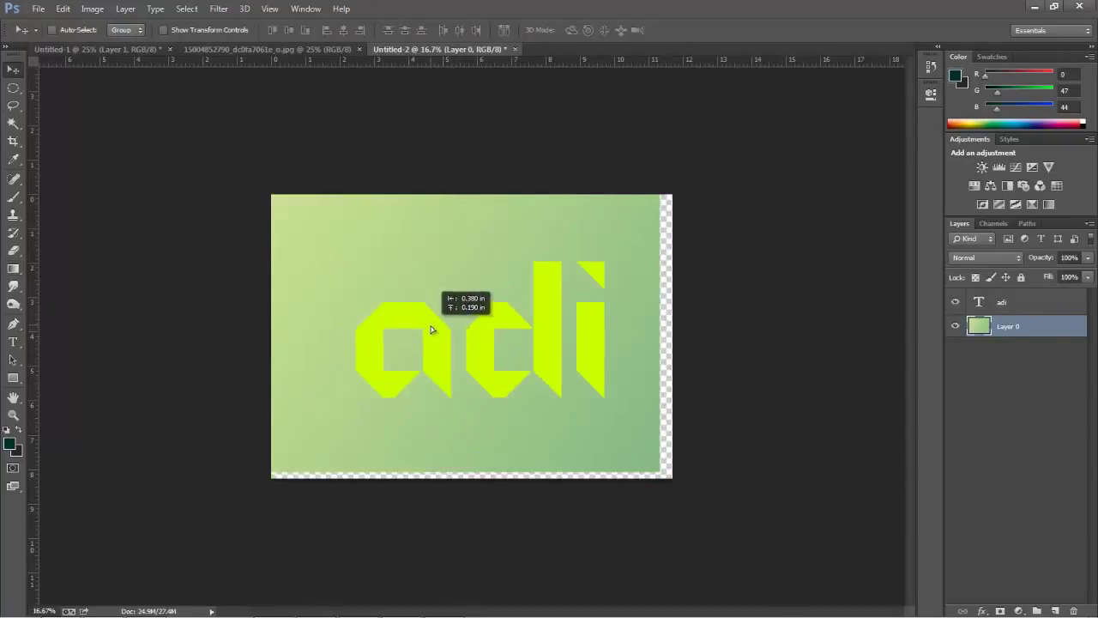
key("ctrl+z")
key("alt+bracketright")
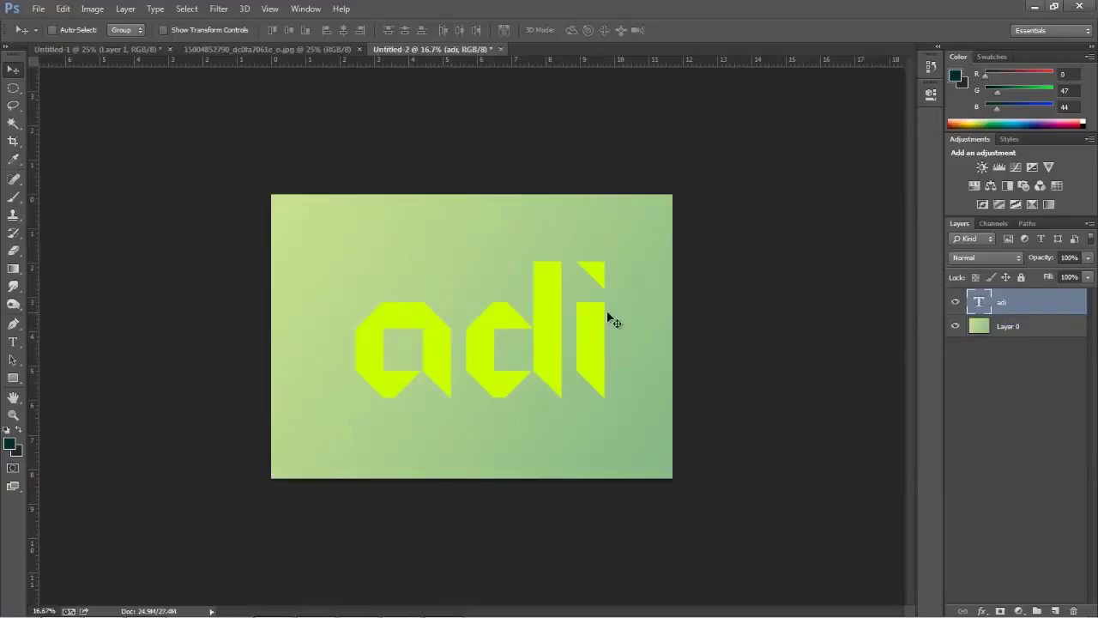
left_click_drag(539, 338, 521, 325)
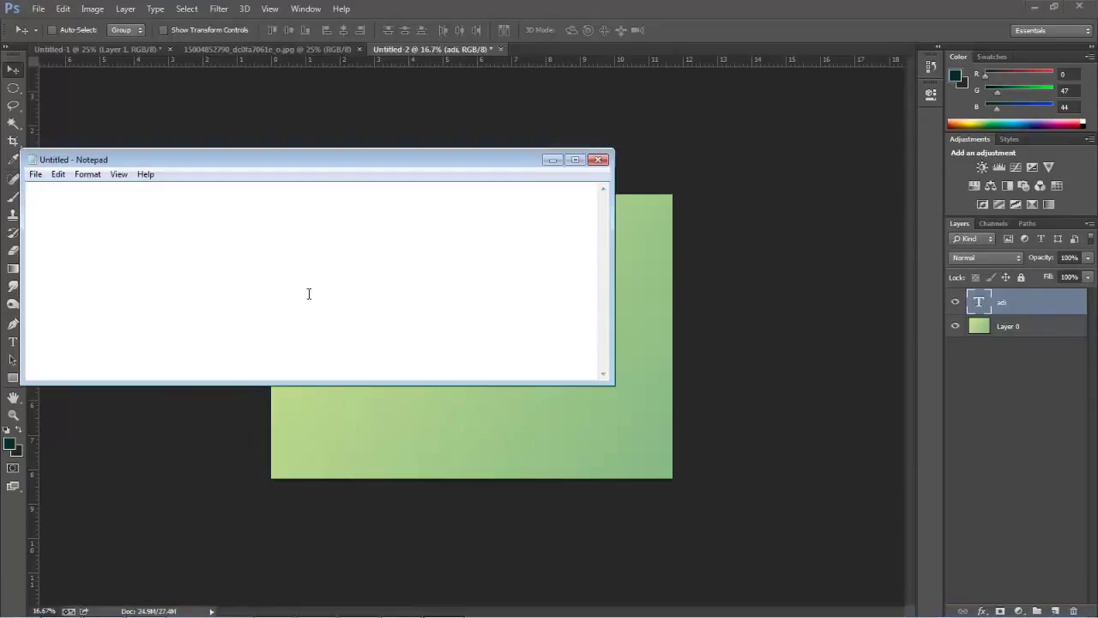
Write the note 'pada layer text kalian Ctrl+E saja' and minimize Notepad
type("pada l")
type("ayer text ka")
type("lian")
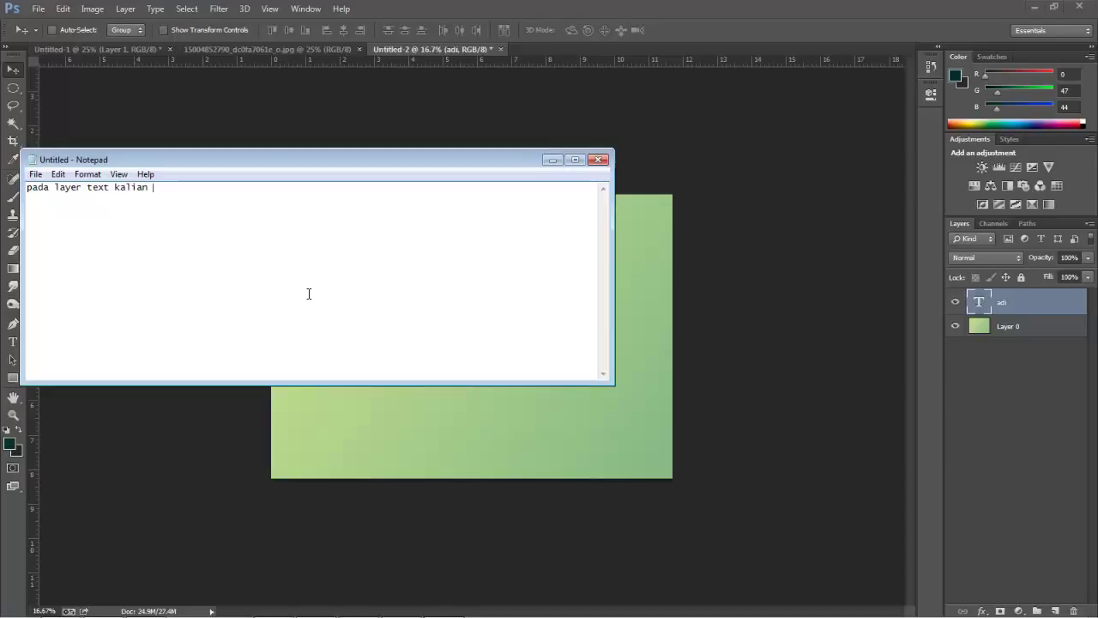
key("BackSpace")
type("Ctrl+E saja")
left_click(553, 160)
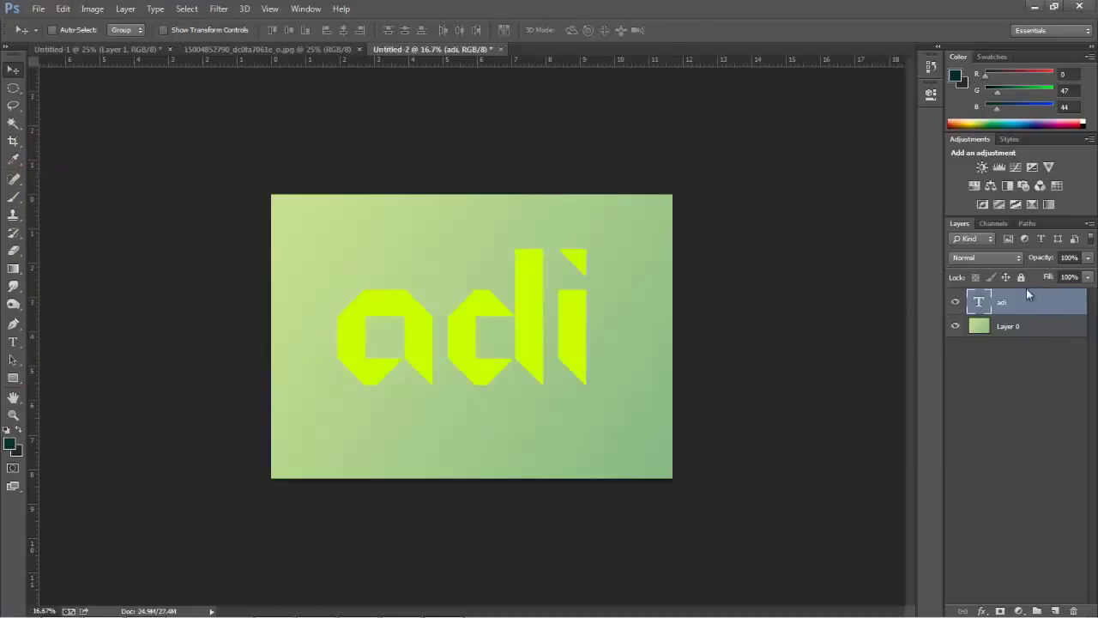
Merge the adi layer down into Layer 0 with Ctrl+E, then zoom in to 25%
key("ctrl+e")
key("ctrl+z")
key("ctrl+e")
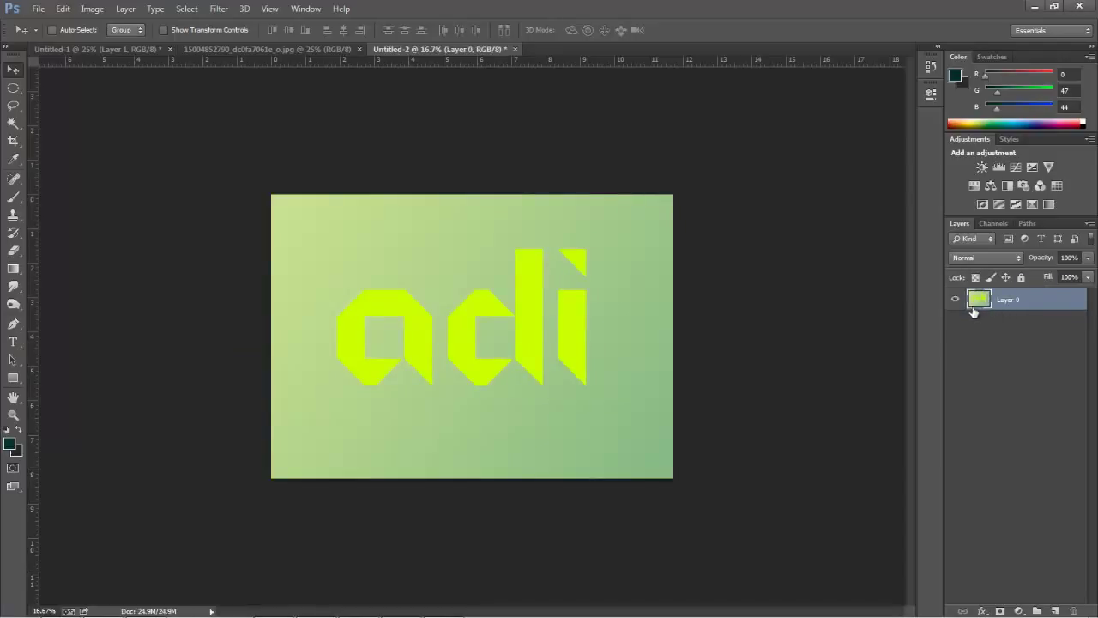
key("ctrl+plus")
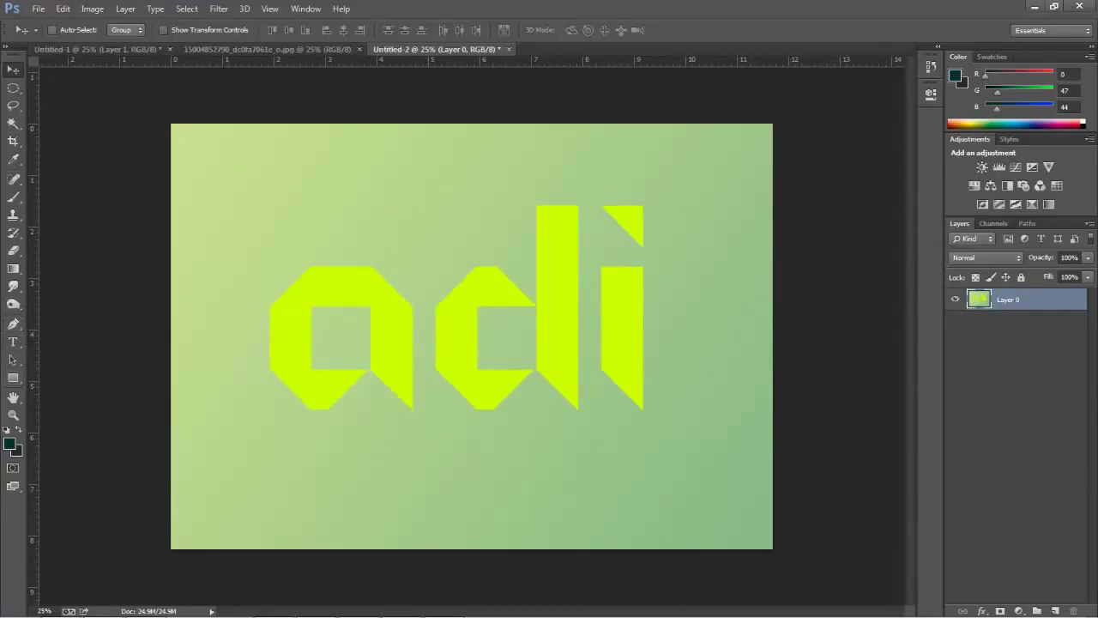
Replace the note with 'lalu kalian pentool sisinya biar hitam seperti berikut' and return to Photoshop
key("alt+Tab")
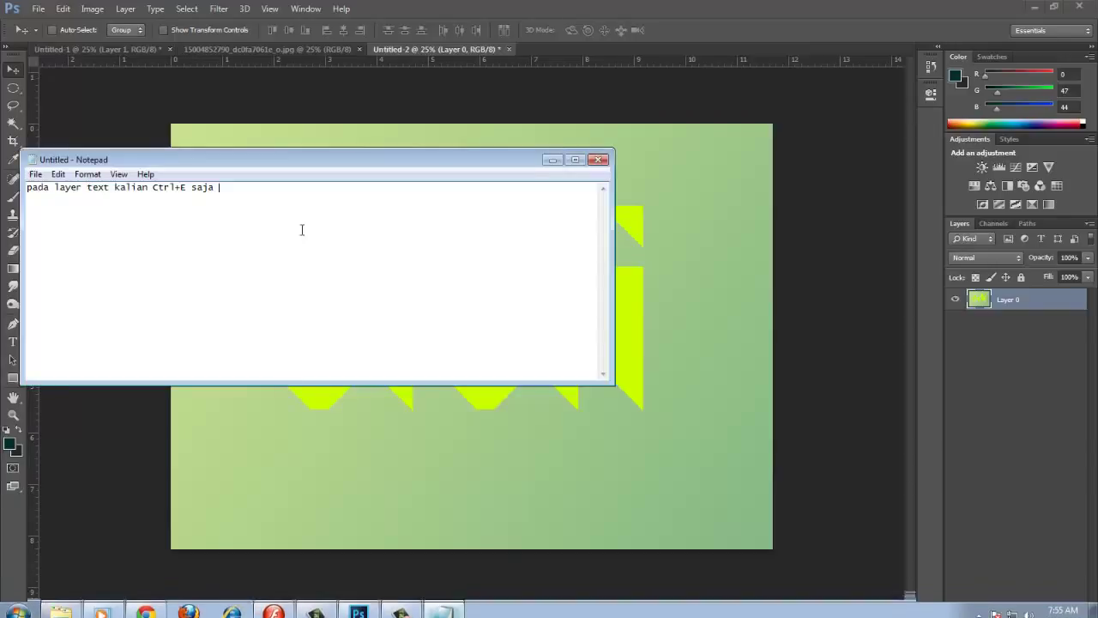
left_click_drag(302, 229, 3, 197)
type("lal")
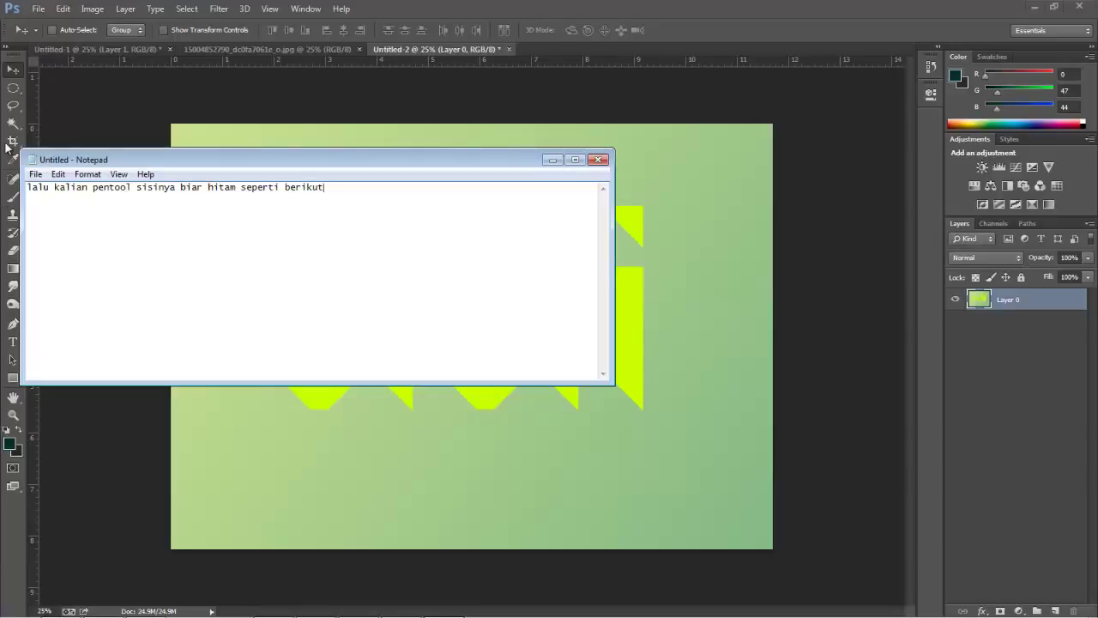
key("ctrl+a")
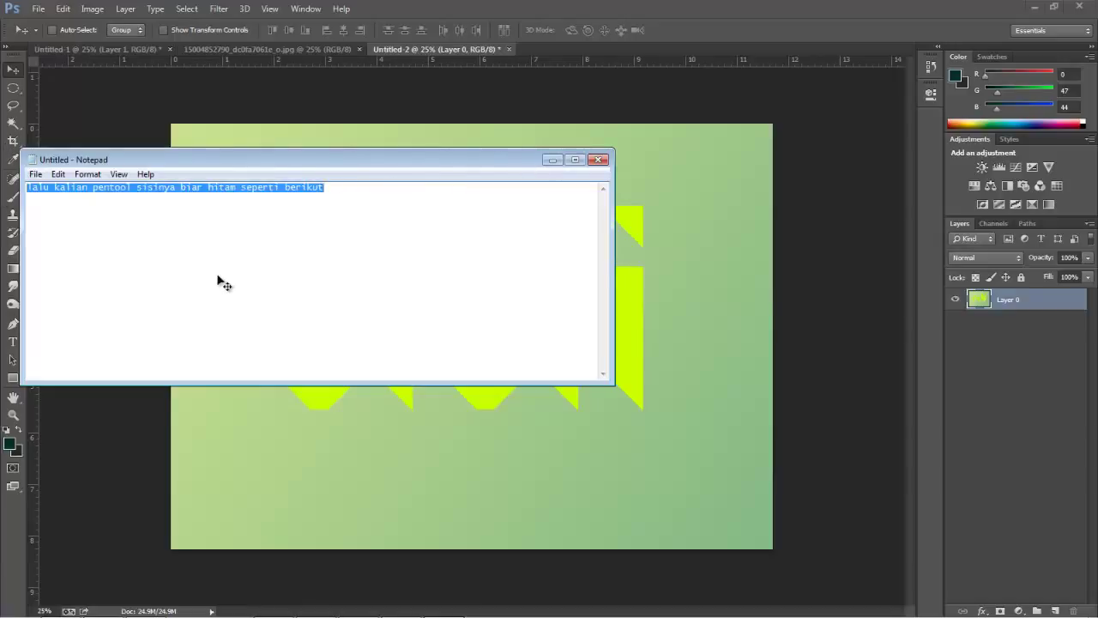
key("alt+Tab")
Zoom to 50% and trace the a's top bar with a closed Pen path, converted to a selection
left_click(13, 324)
key("ctrl+plus")
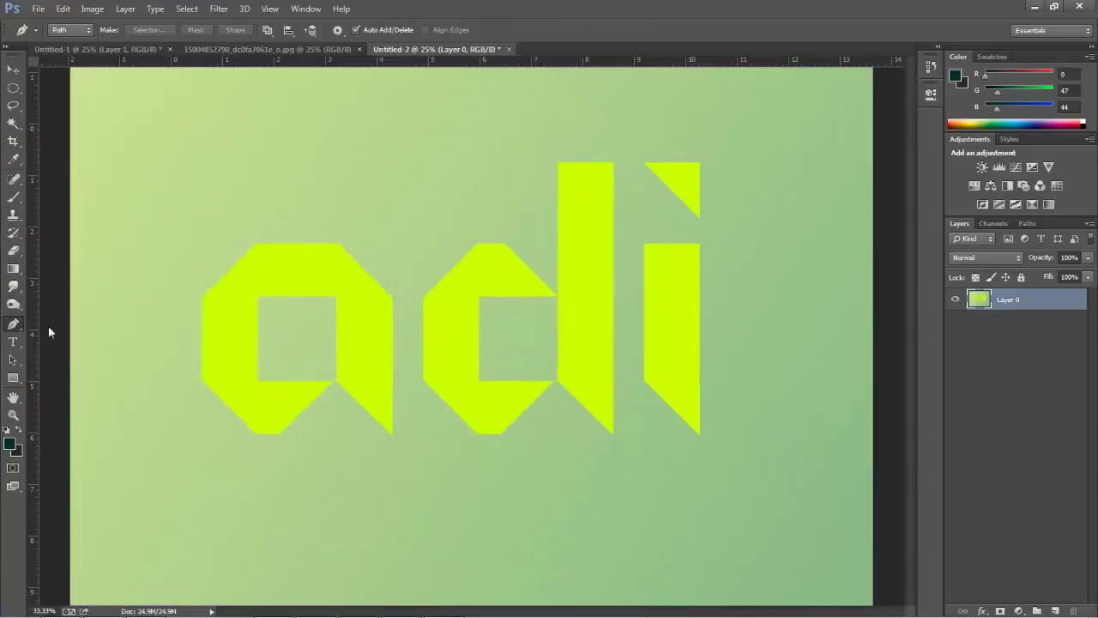
key("ctrl+plus")
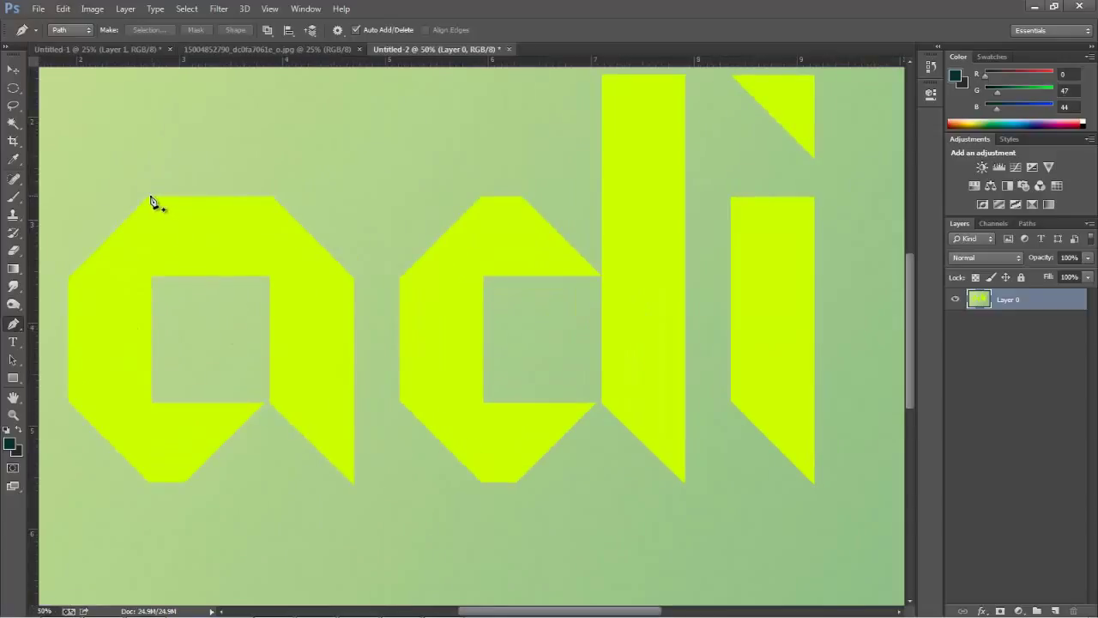
left_click(150, 196)
left_click(152, 276)
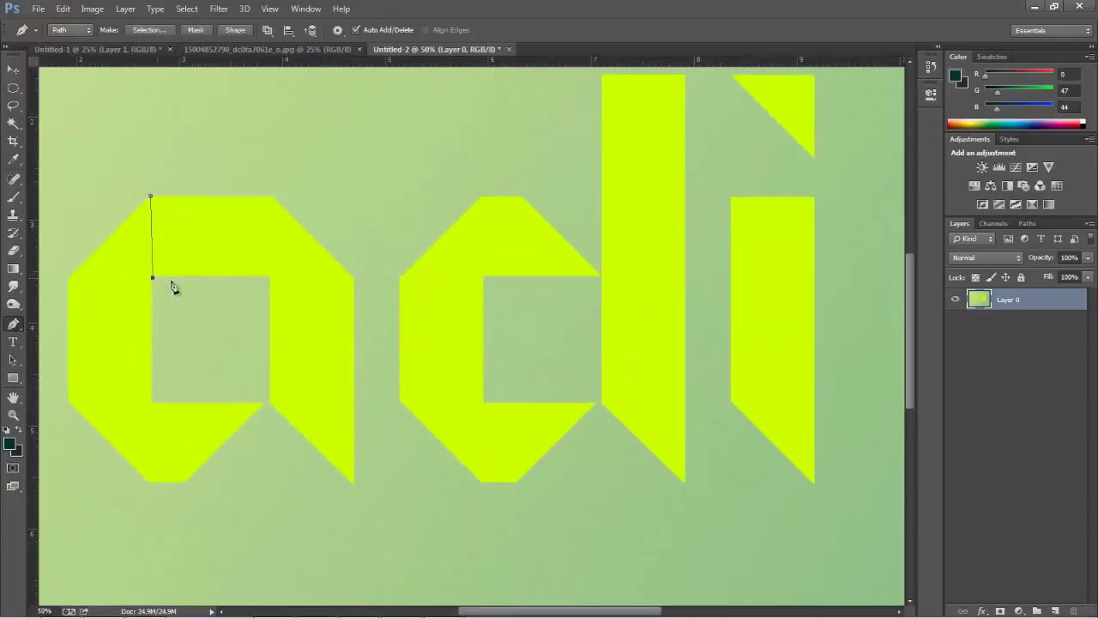
left_click(269, 276)
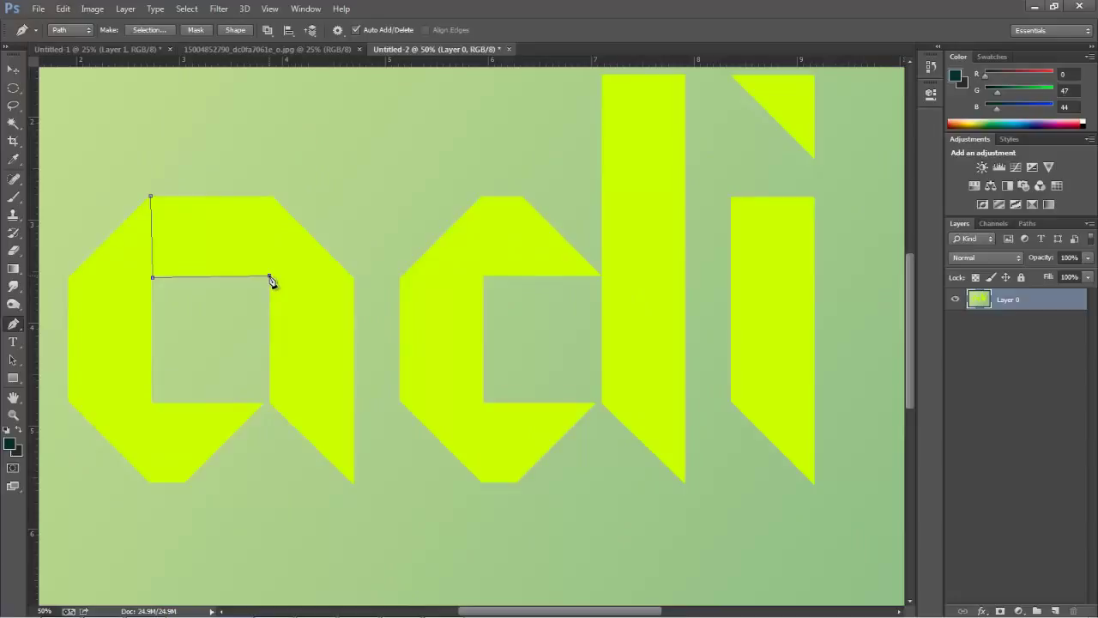
left_click(272, 197)
left_click(152, 197)
key("ctrl+Return")
Darken the top bar's left and right edges with the Burn Tool, then deselect
left_click(14, 304)
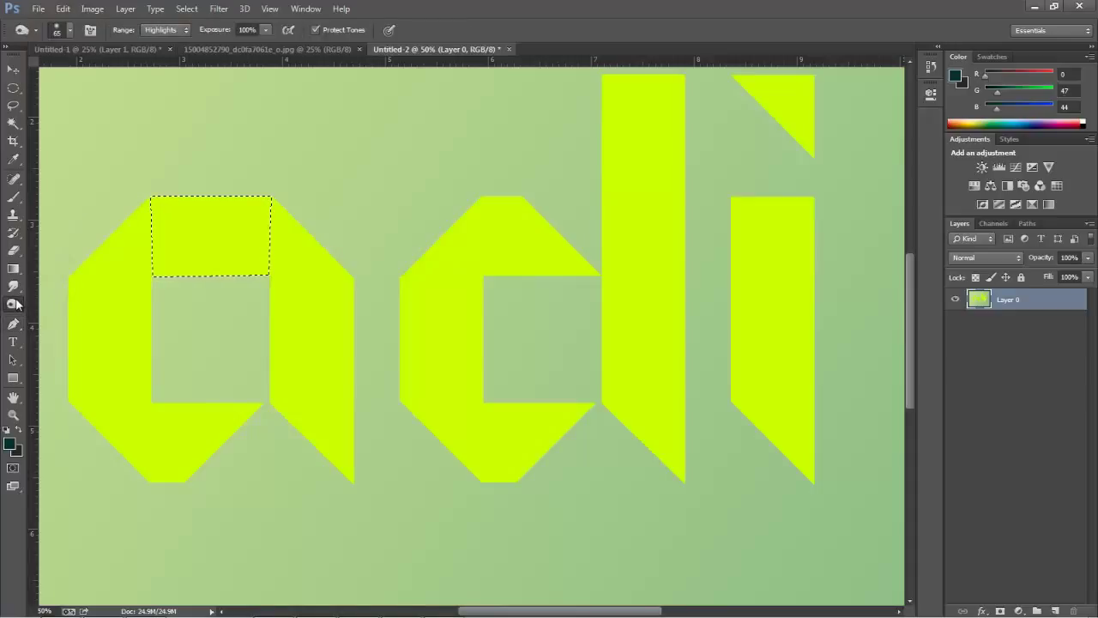
right_click(13, 306)
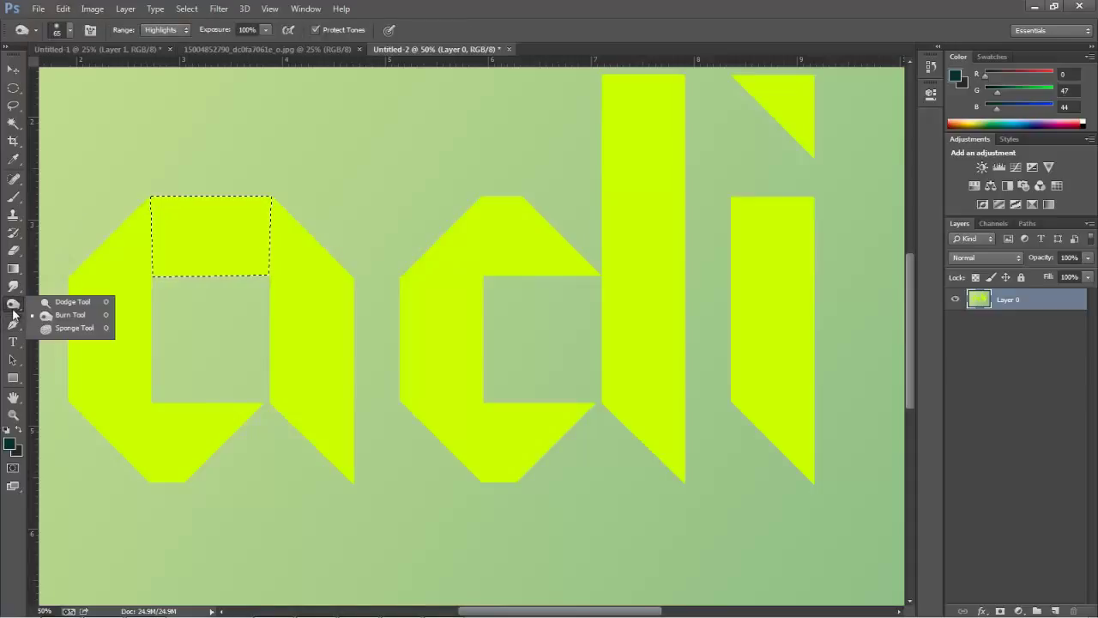
left_click(59, 314)
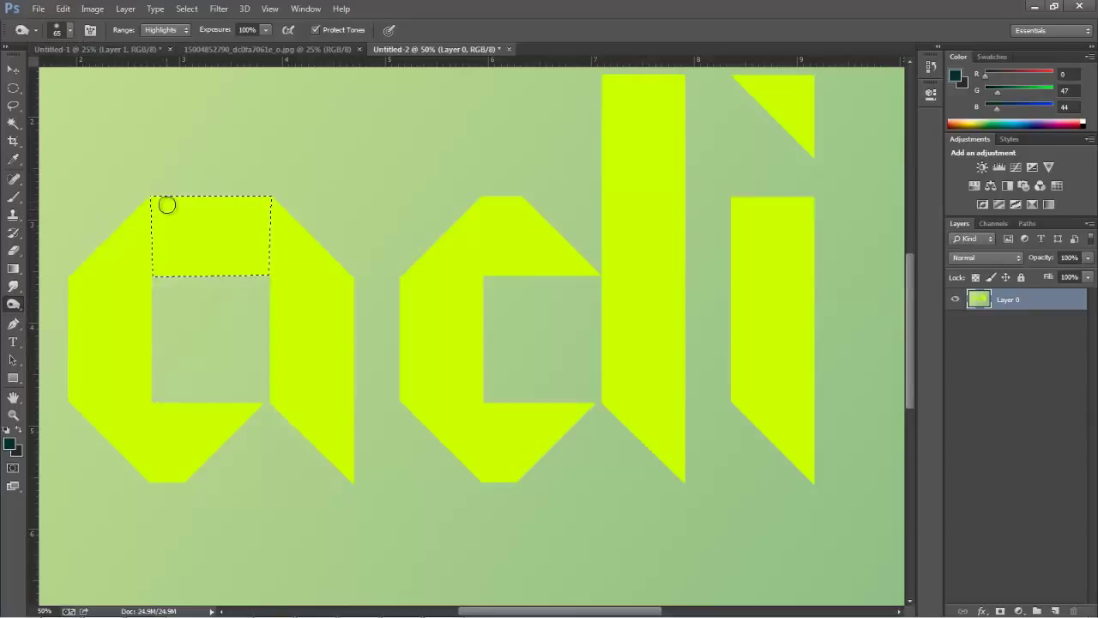
left_click_drag(154, 187, 164, 301)
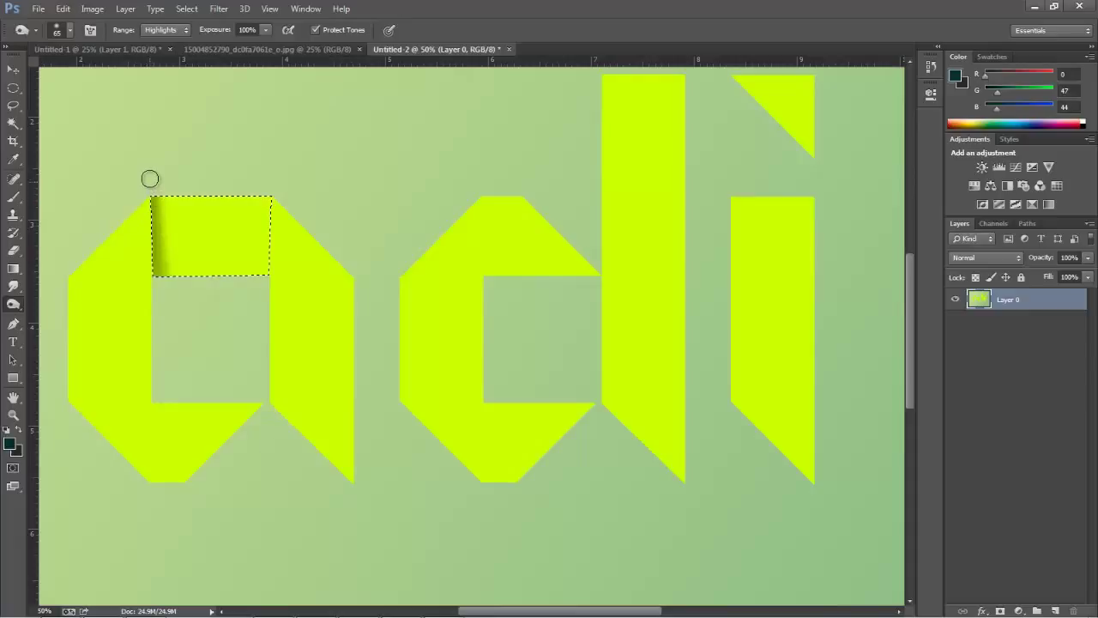
left_click_drag(150, 178, 154, 253)
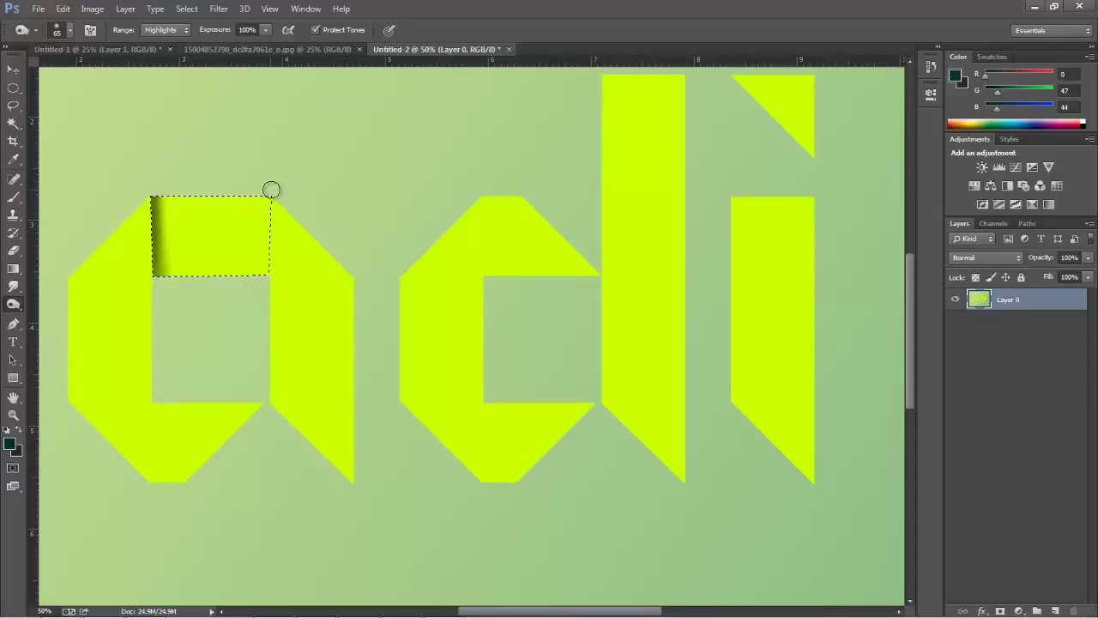
left_click_drag(272, 189, 277, 368)
left_click_drag(271, 191, 271, 325)
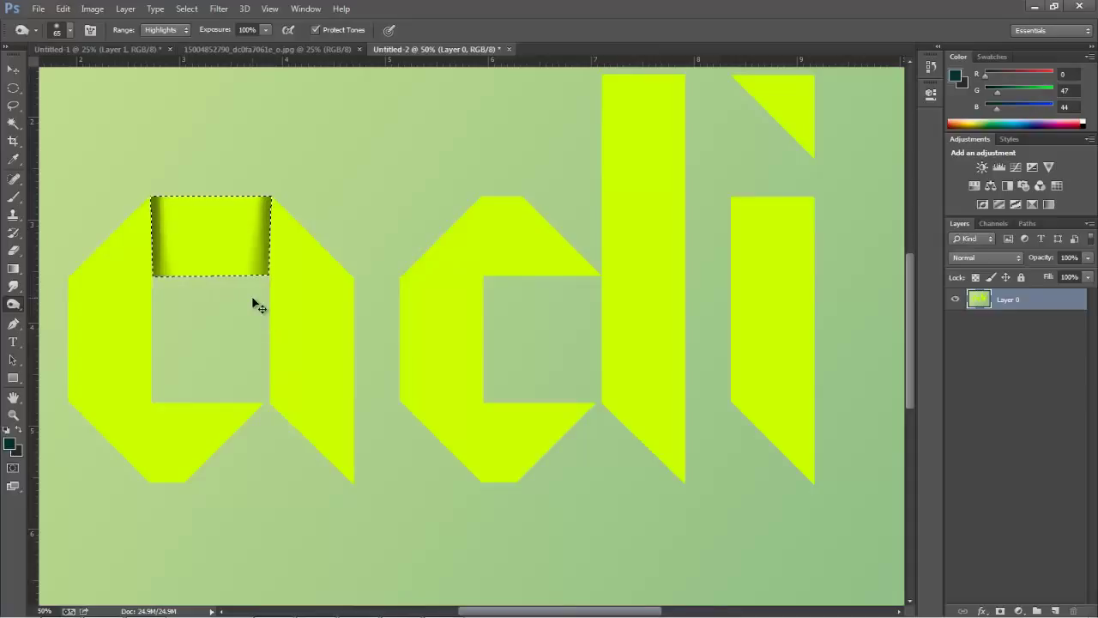
key("ctrl+d")
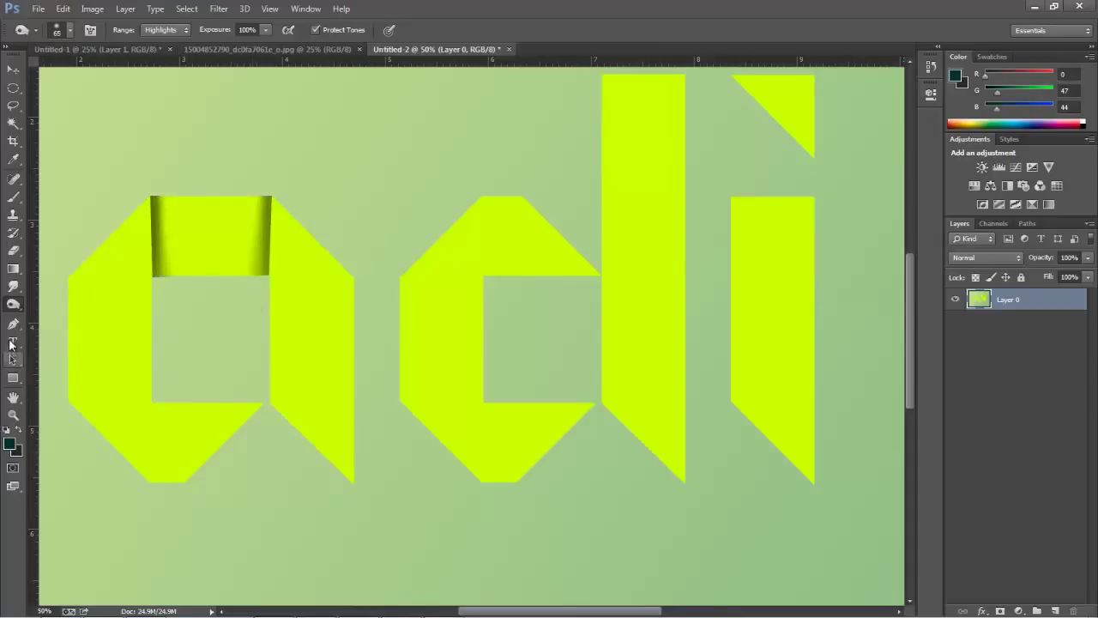
Outline the a's lower-left block with the Pen Tool and turn it into a selection
left_click(13, 324)
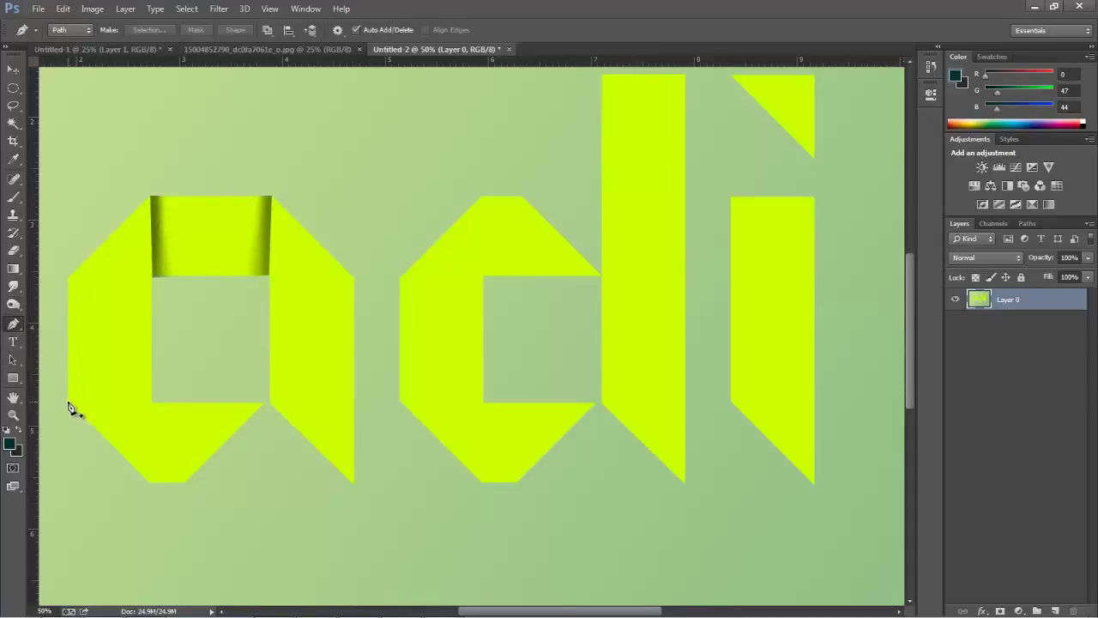
left_click(68, 401)
left_click(151, 401)
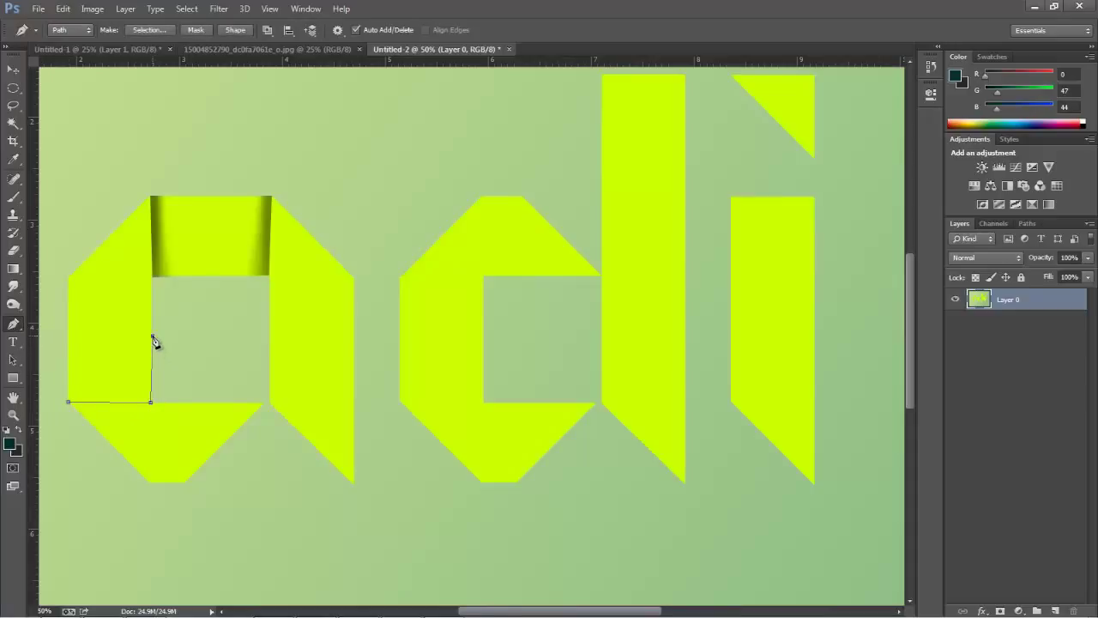
left_click(68, 335)
key("ctrl+Return")
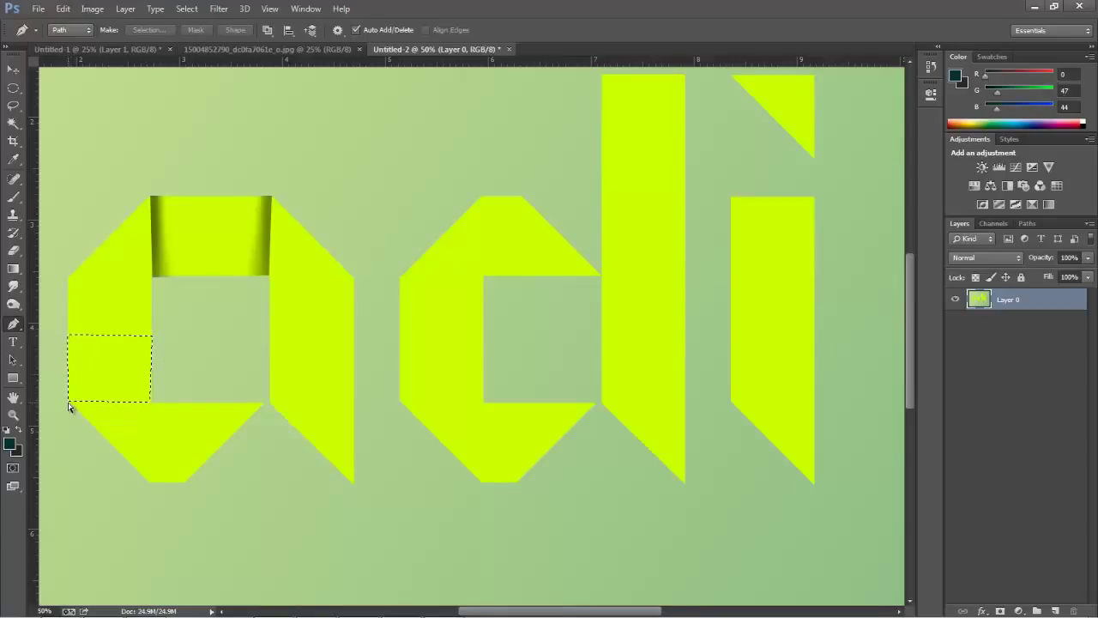
Burn a dark band along the block's bottom edge and deselect
left_click(13, 304)
mouse_move(52, 397)
left_mouse_down()
mouse_move(210, 393)
mouse_move(29, 412)
mouse_move(144, 394)
left_mouse_up()
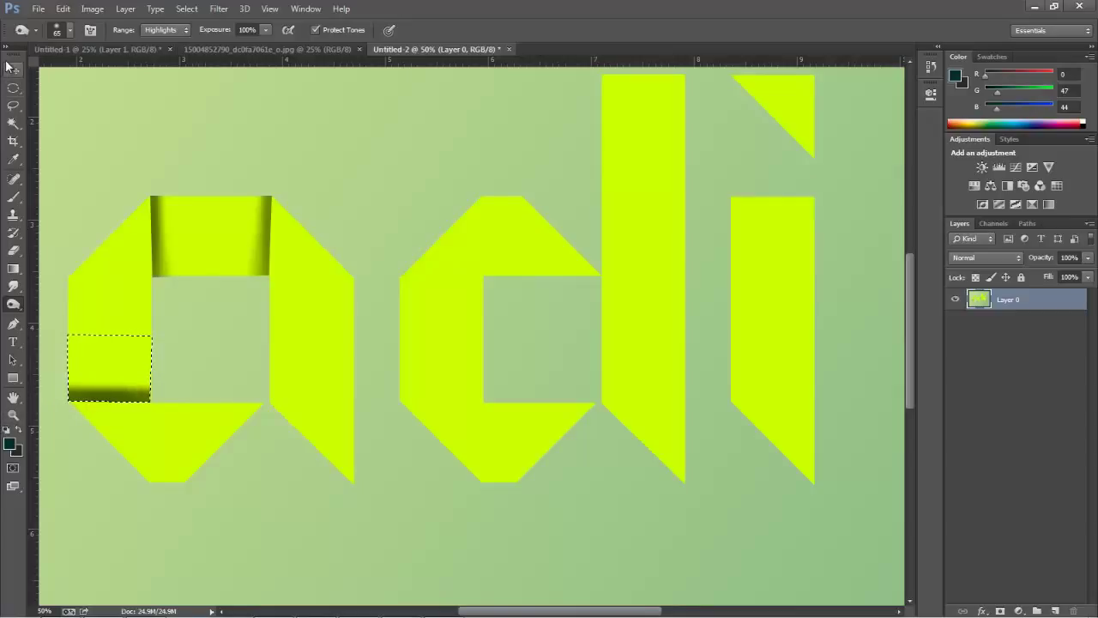
key("ctrl+d")
left_click(14, 324)
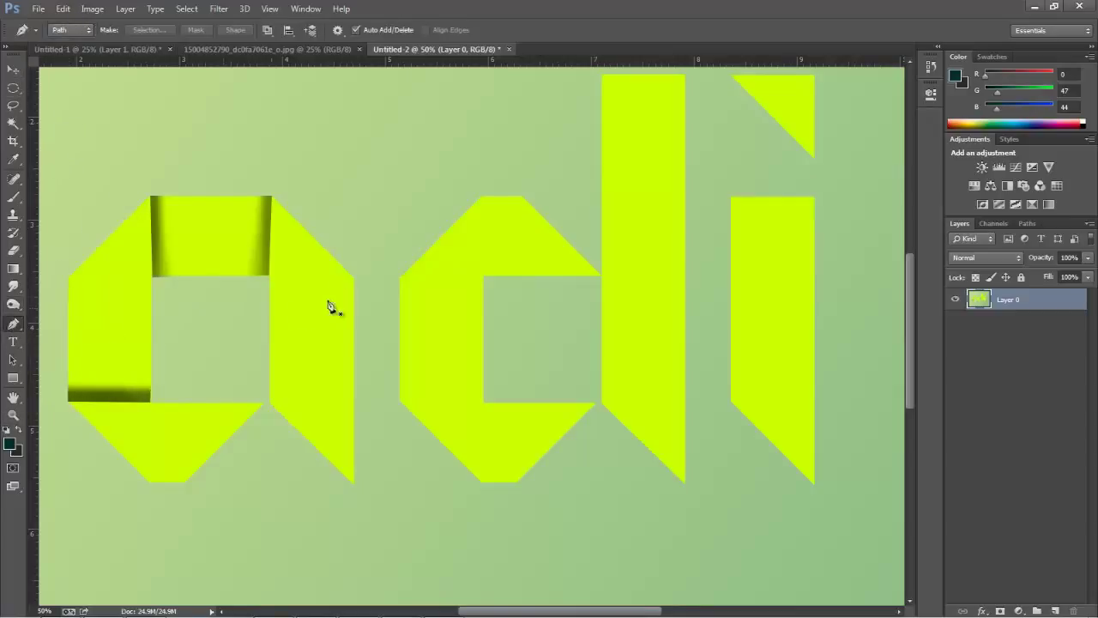
Zoom in on the d and place the Pen anchors along its left block's top
left_click(400, 278)
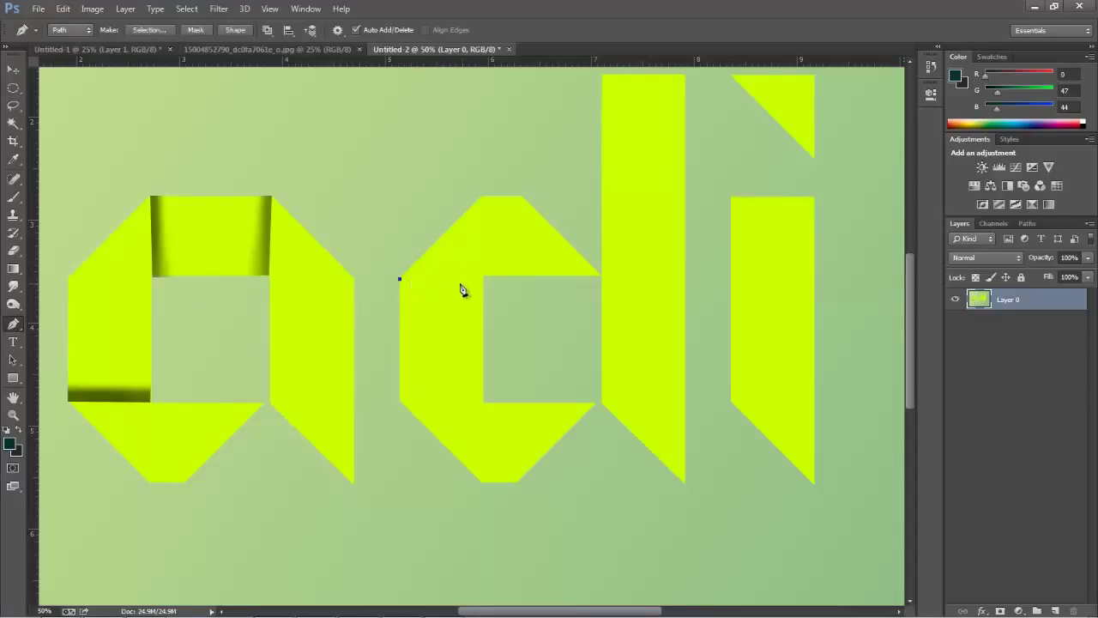
left_click(480, 277)
key("ctrl+z")
key("ctrl+plus")
key("ctrl+plus")
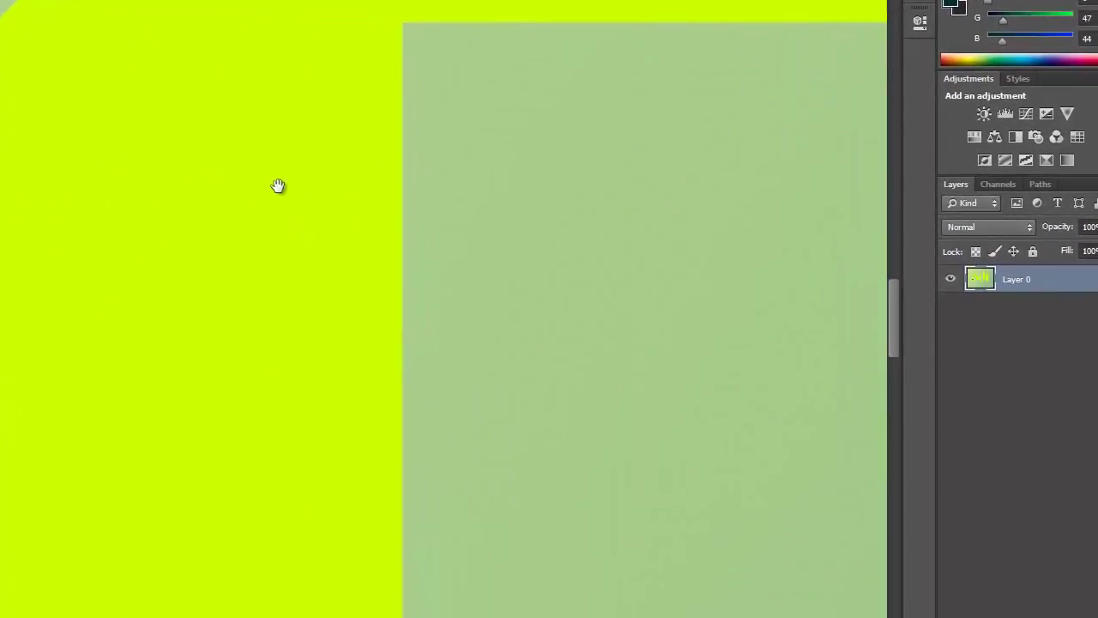
left_click(413, 176)
key("ctrl+z")
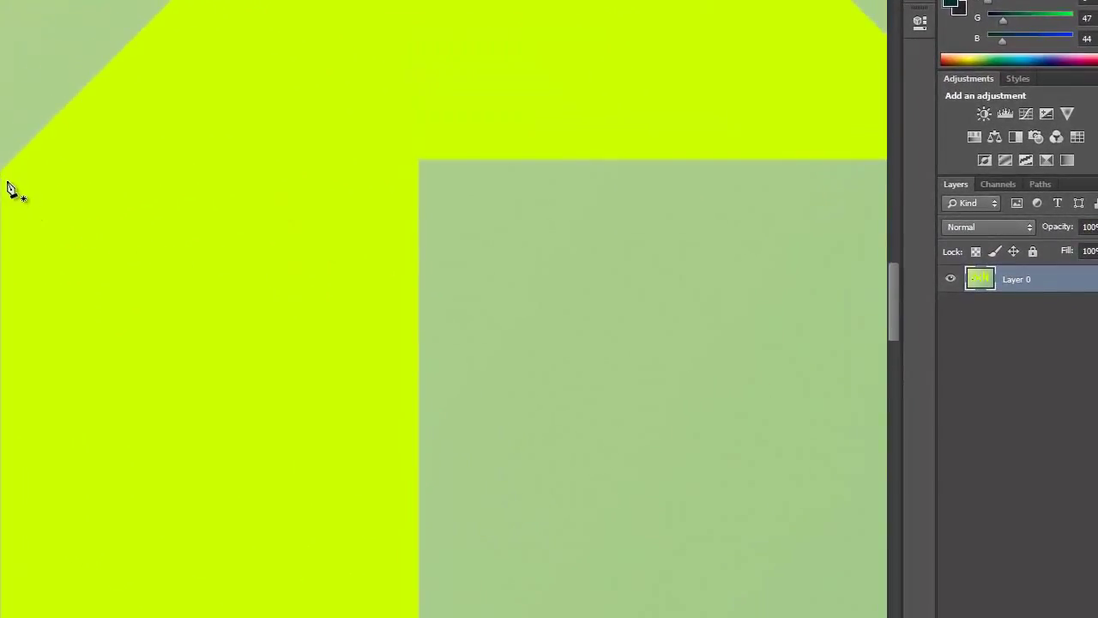
left_click(419, 163)
mouse_move(432, 289)
left_mouse_down()
mouse_move(381, 137)
mouse_move(380, 147)
left_mouse_up()
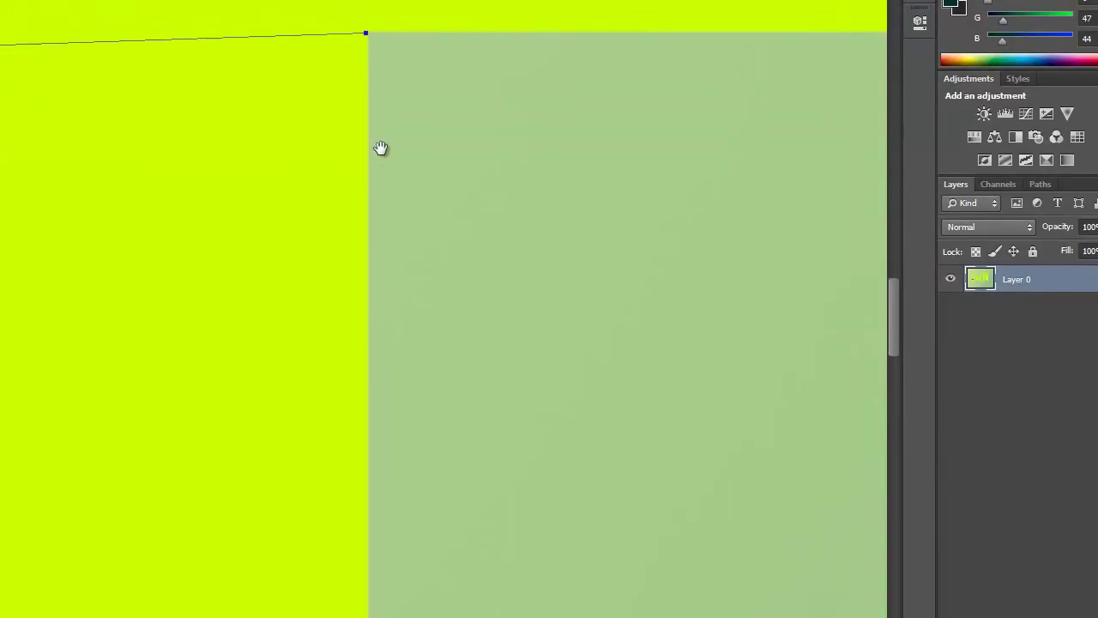
Finish tracing the block's lower corners, close the path, and make it a selection
left_click(373, 84)
left_click_drag(390, 257, 381, 54)
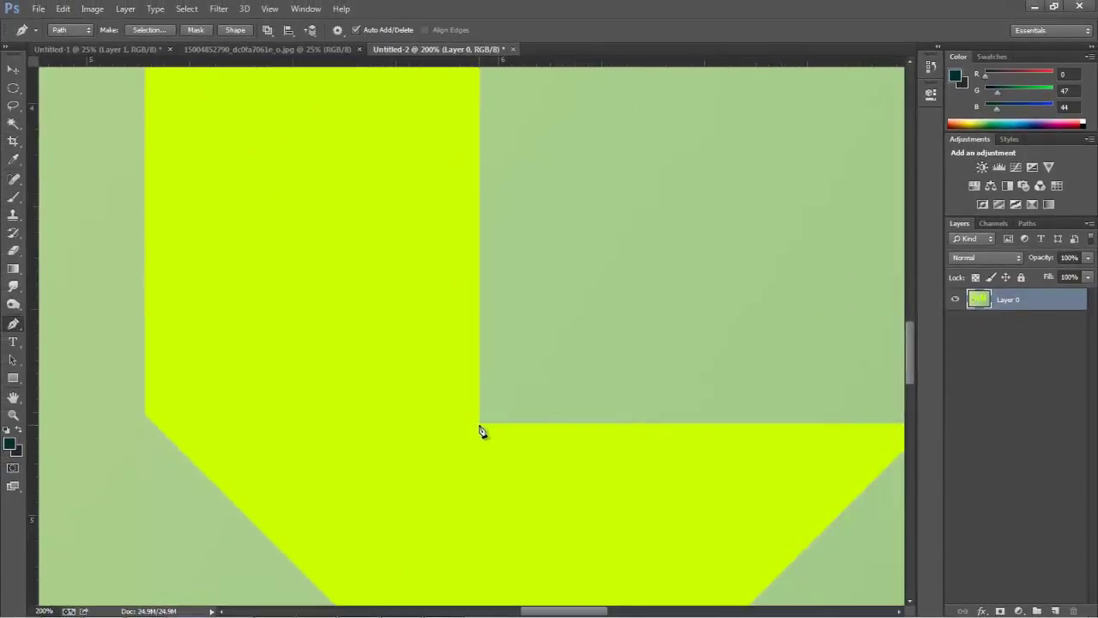
left_click(462, 424)
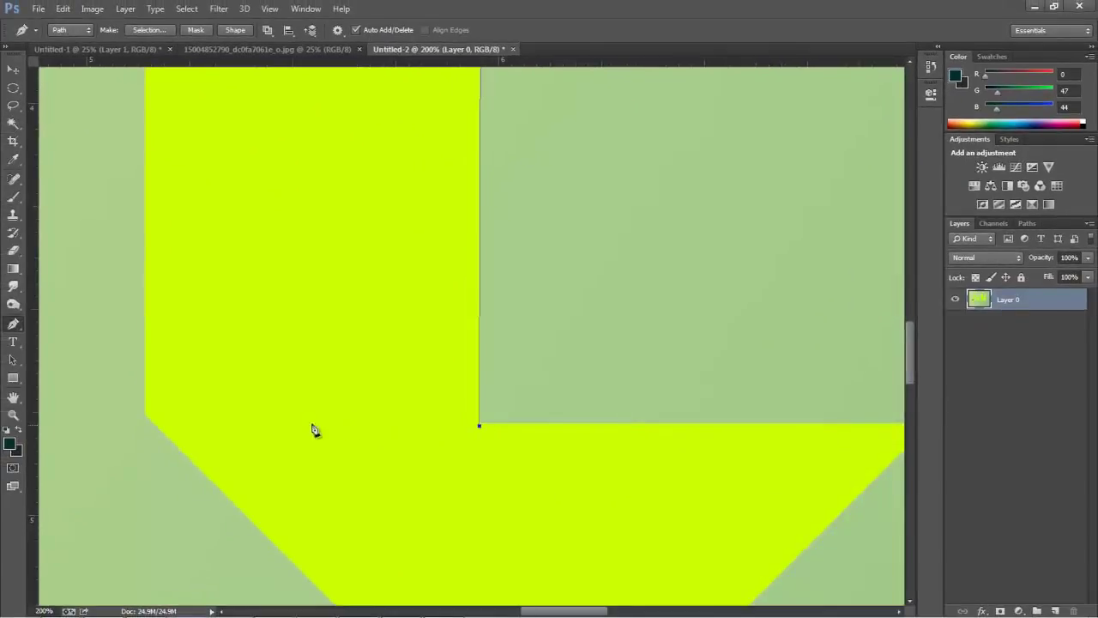
left_click(146, 417)
left_click_drag(181, 261, 176, 379)
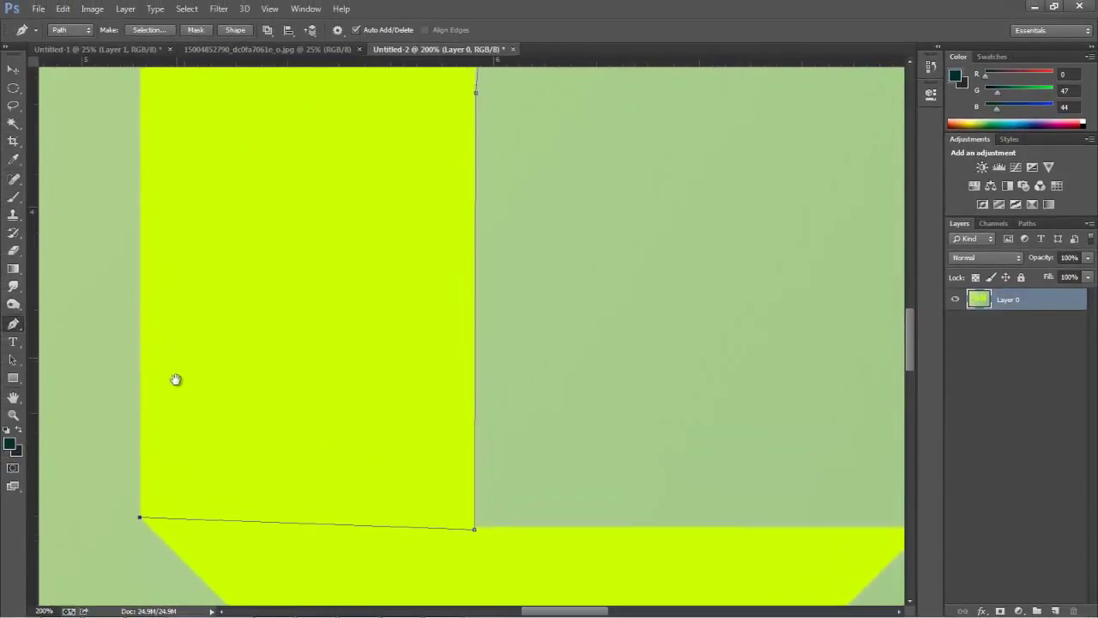
scroll(176, 379, "up", 6)
left_click(163, 275)
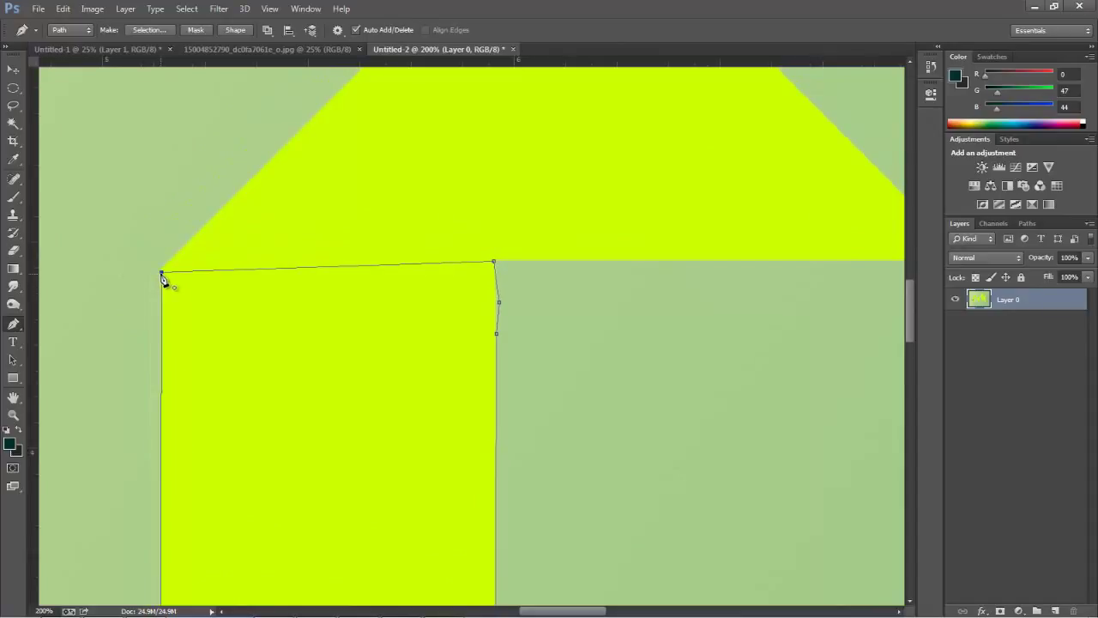
key("ctrl+Return")
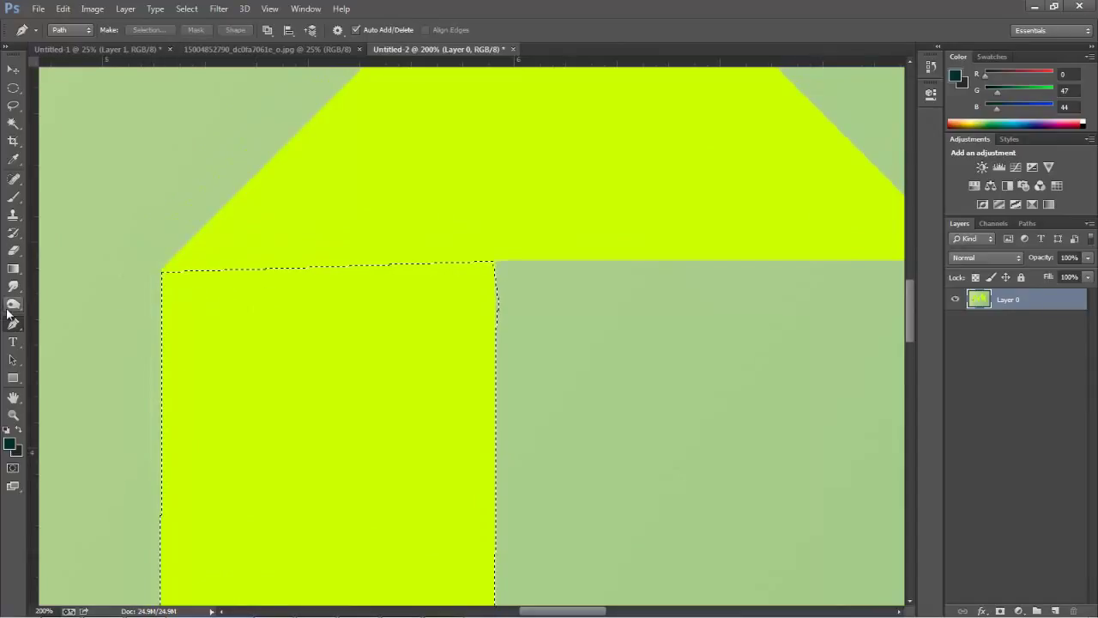
Burn a dark band along the top of the d's left block, comparing before and after
left_click(10, 307)
key("ctrl+minus")
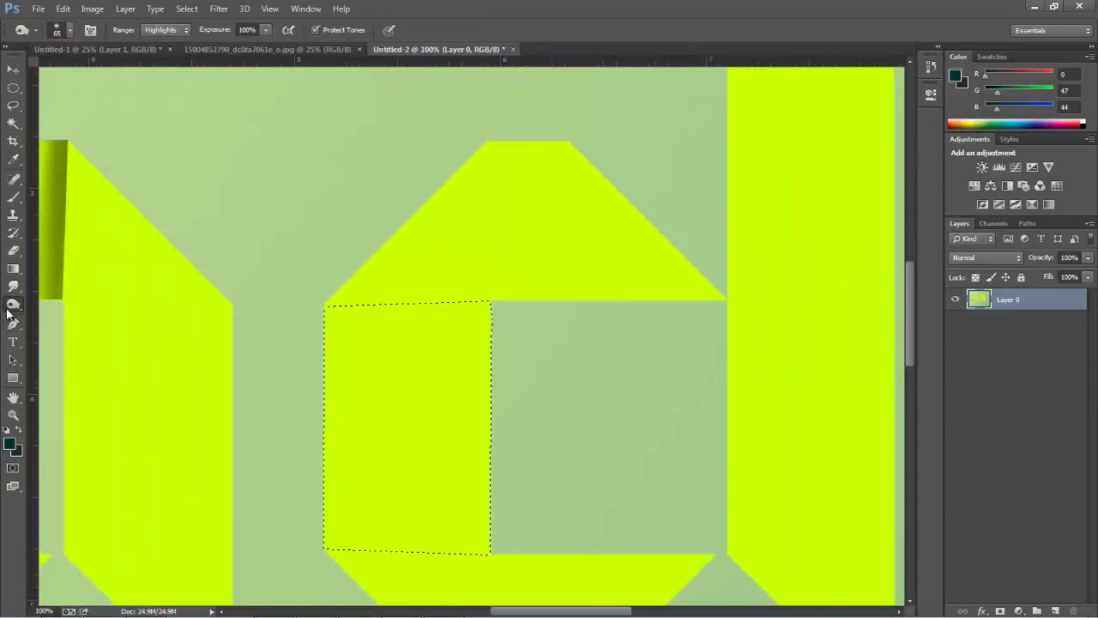
key("ctrl+minus")
mouse_move(384, 316)
left_mouse_down()
mouse_move(561, 318)
mouse_move(309, 319)
mouse_move(588, 321)
mouse_move(378, 318)
left_mouse_up()
key("ctrl+alt+z")
key("ctrl+alt+z")
key("ctrl+shift+z")
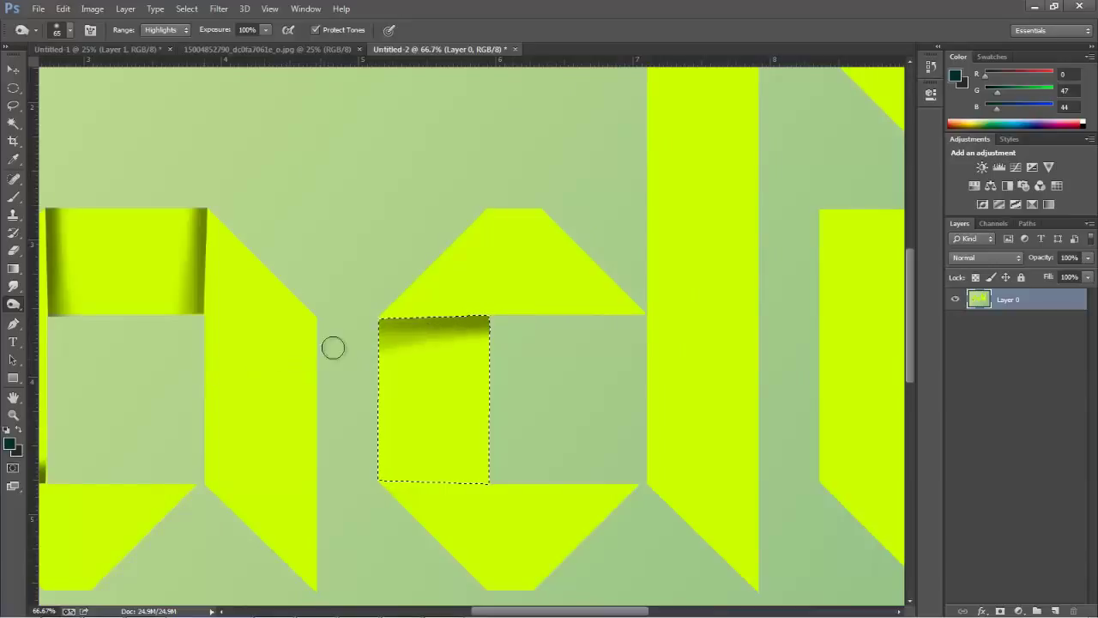
key("ctrl+shift+z")
key("ctrl+alt+z")
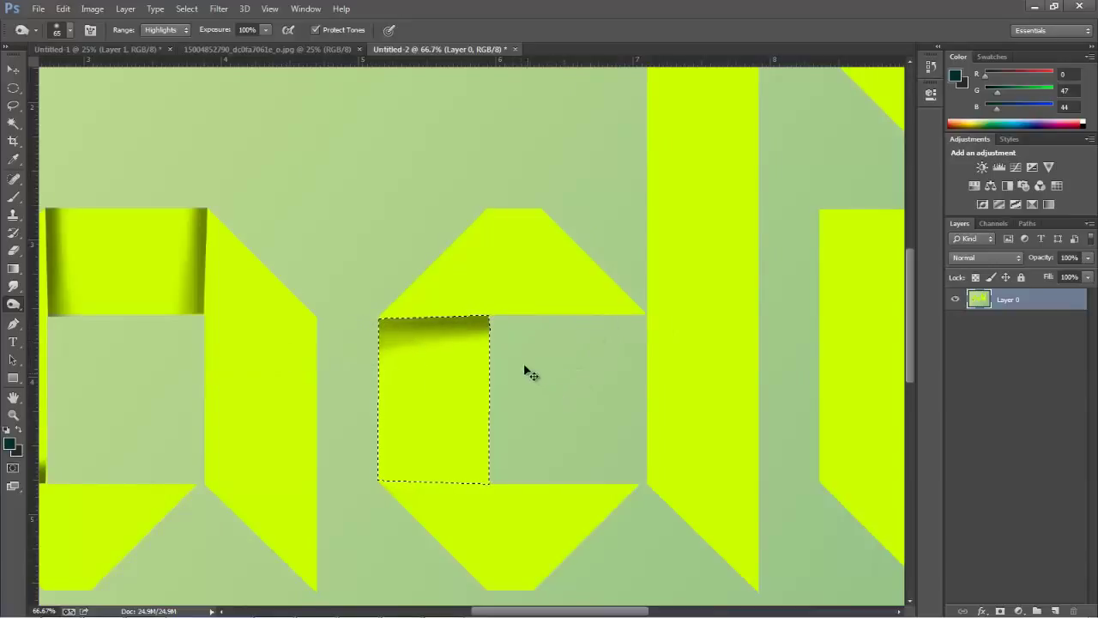
key("ctrl+shift+z")
Burn the block's bottom edge, deselect, and zoom out to view the whole image
mouse_move(383, 469)
left_mouse_down()
mouse_move(662, 472)
mouse_move(383, 472)
left_mouse_up()
key("ctrl+d")
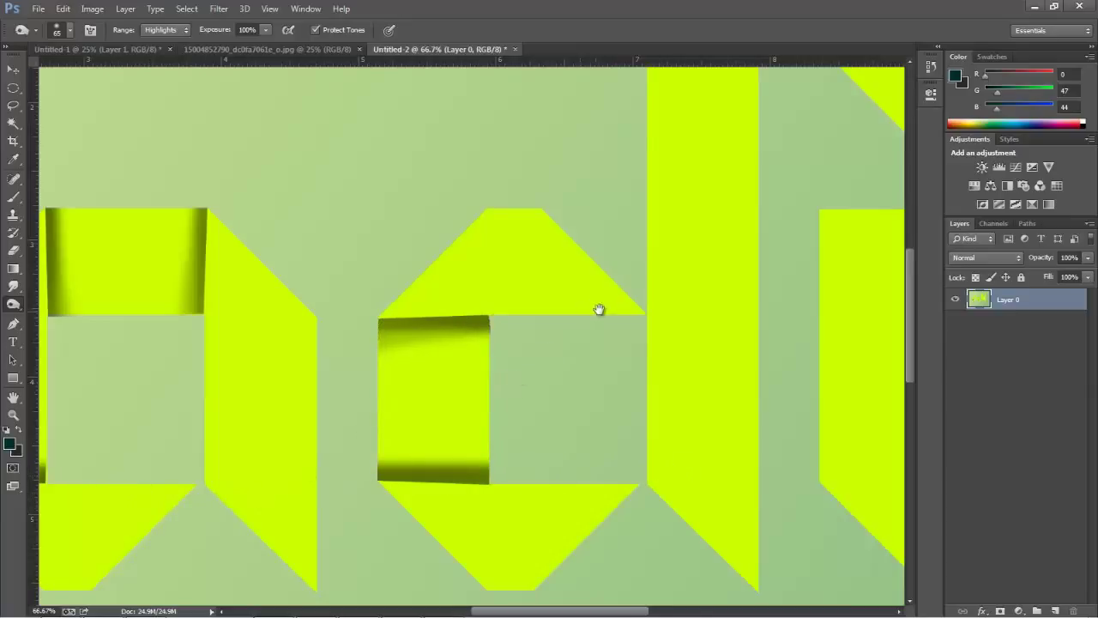
mouse_move(598, 308)
left_mouse_down()
mouse_move(363, 400)
mouse_move(297, 386)
left_mouse_up()
left_click_drag(414, 385, 384, 358)
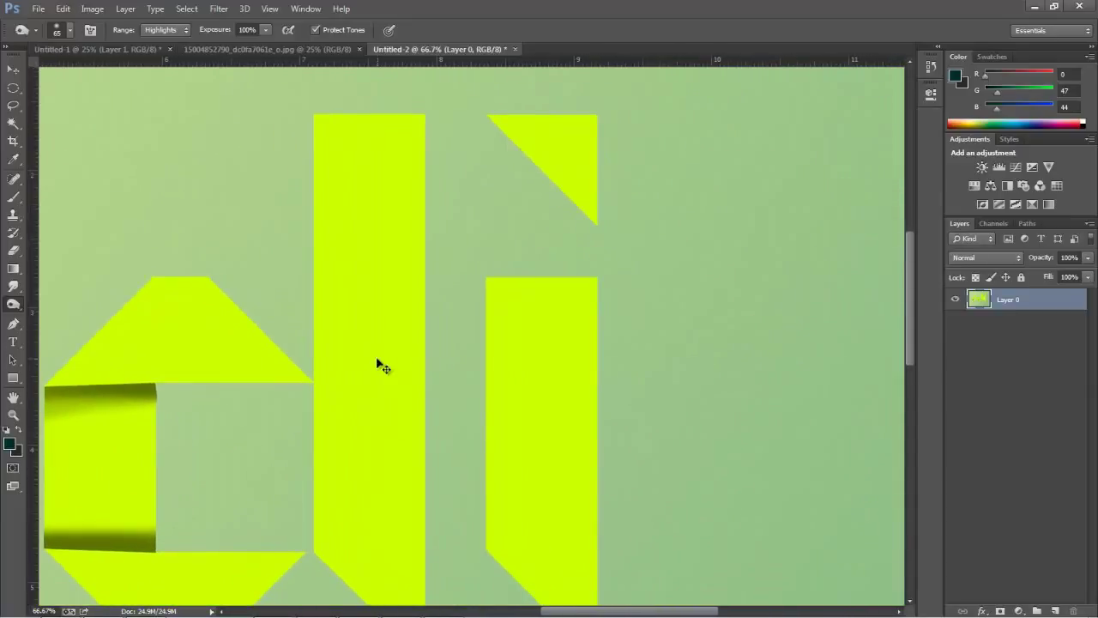
key("ctrl+minus")
key("ctrl+minus")
key("ctrl+minus")
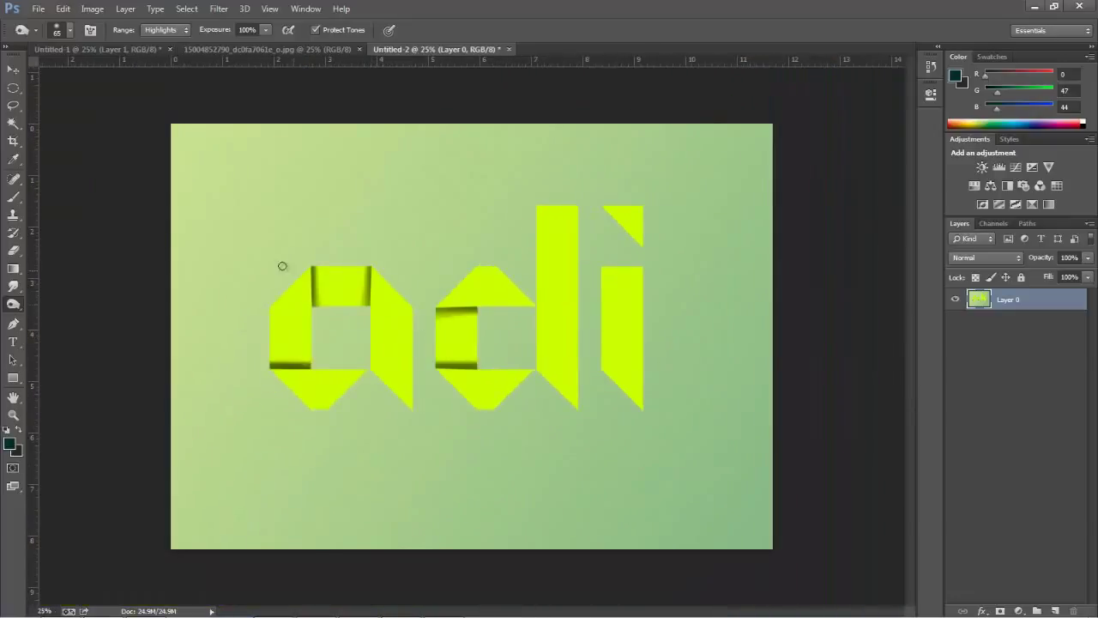
Write 'lalu di bawah text tersebut di beri bayangan ^^' in Notepad, then minimize it
left_click(12, 325)
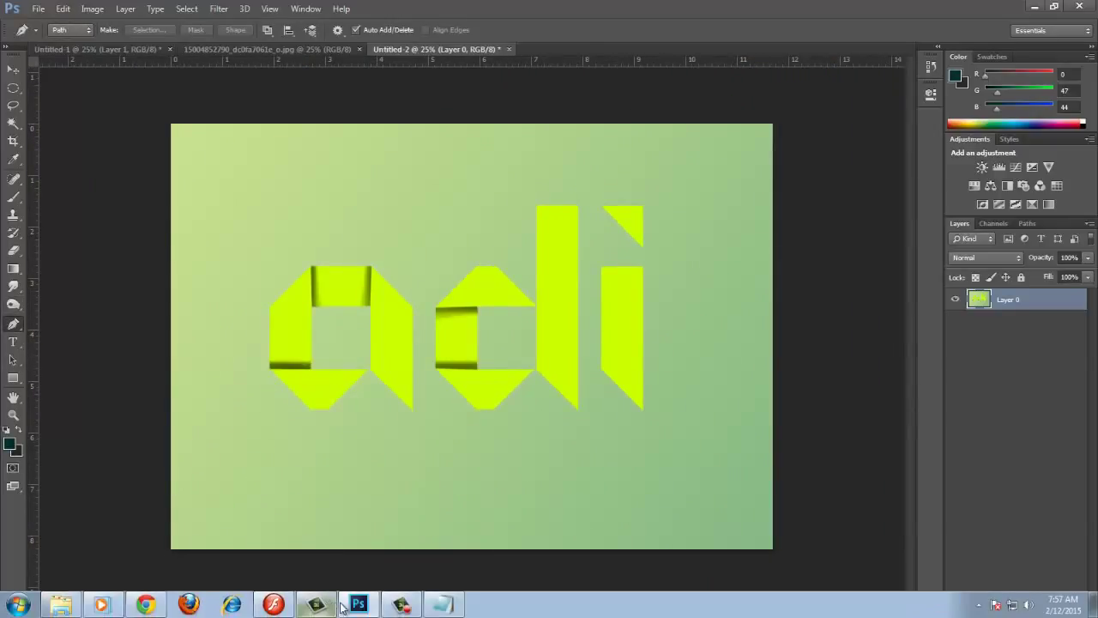
left_click(441, 609)
type("l")
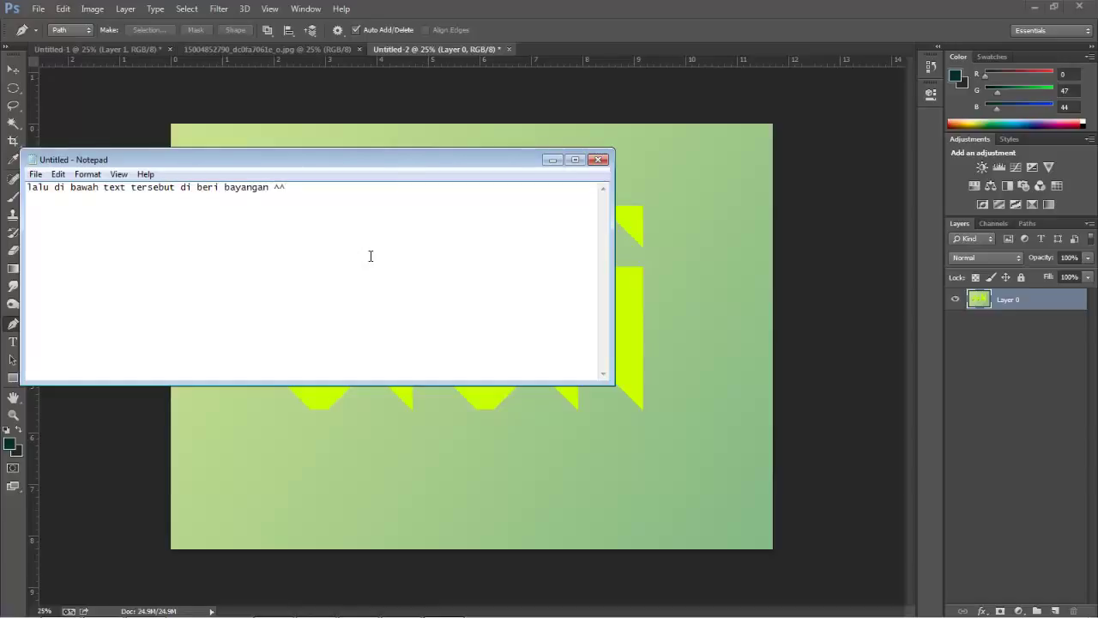
key("ctrl+a")
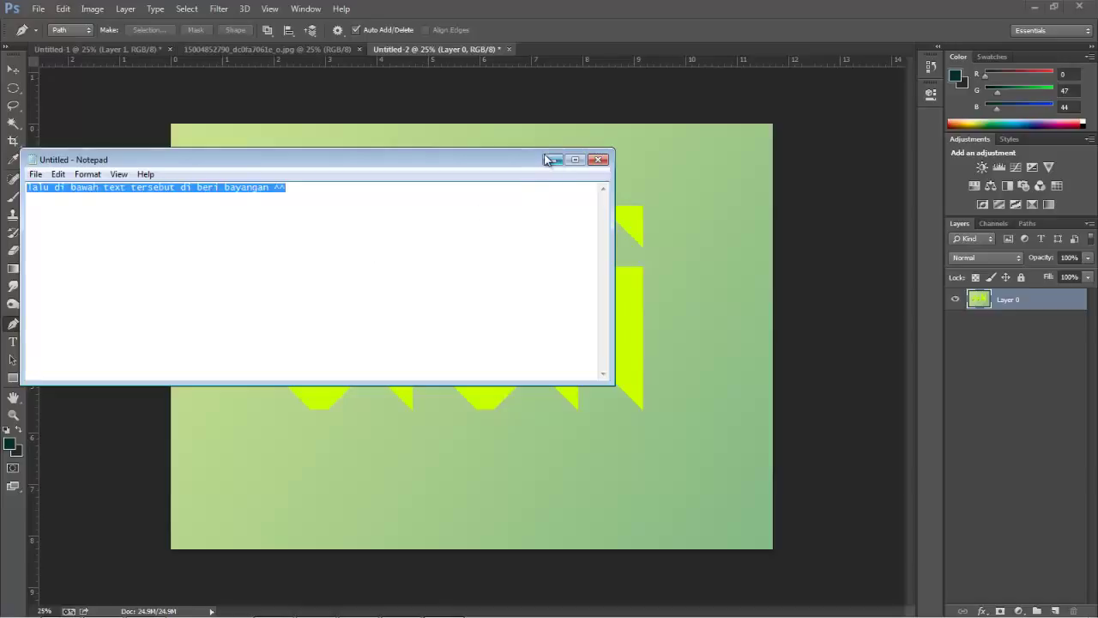
left_click(10, 363)
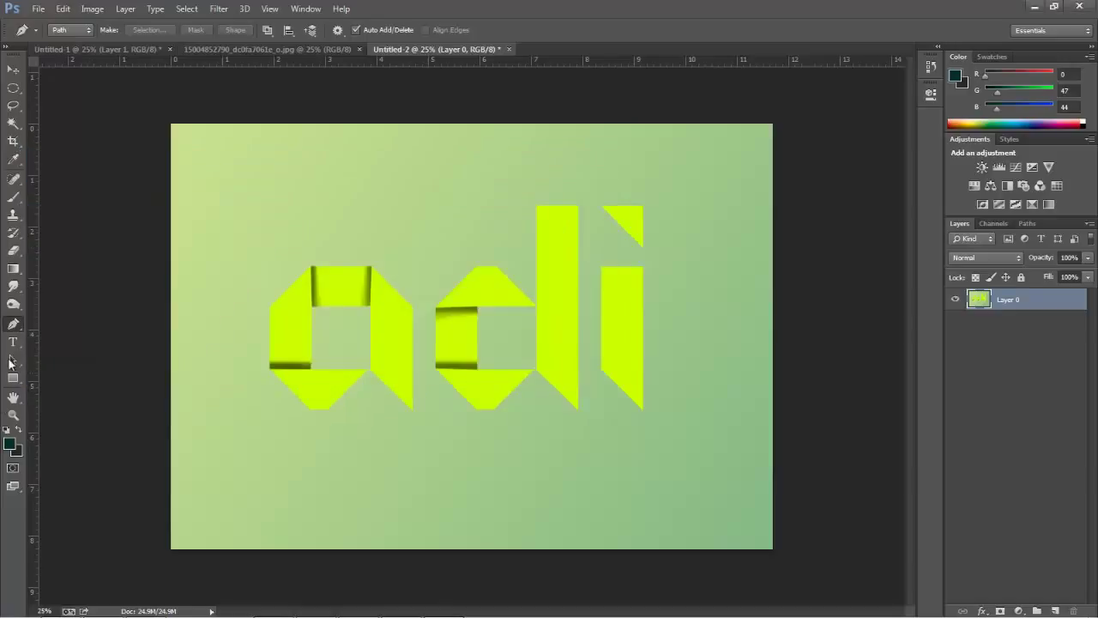
On a new Layer 1, draw and fill a dark oval shadow under the letter a
left_click(279, 419)
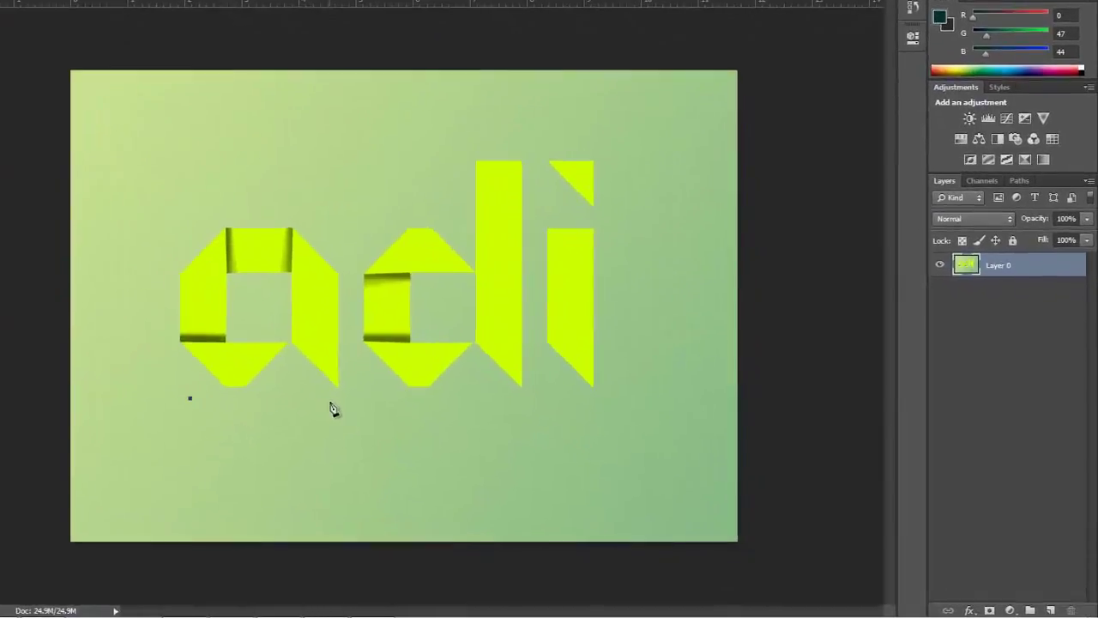
left_click_drag(405, 424, 427, 445)
left_click_drag(260, 401, 268, 408)
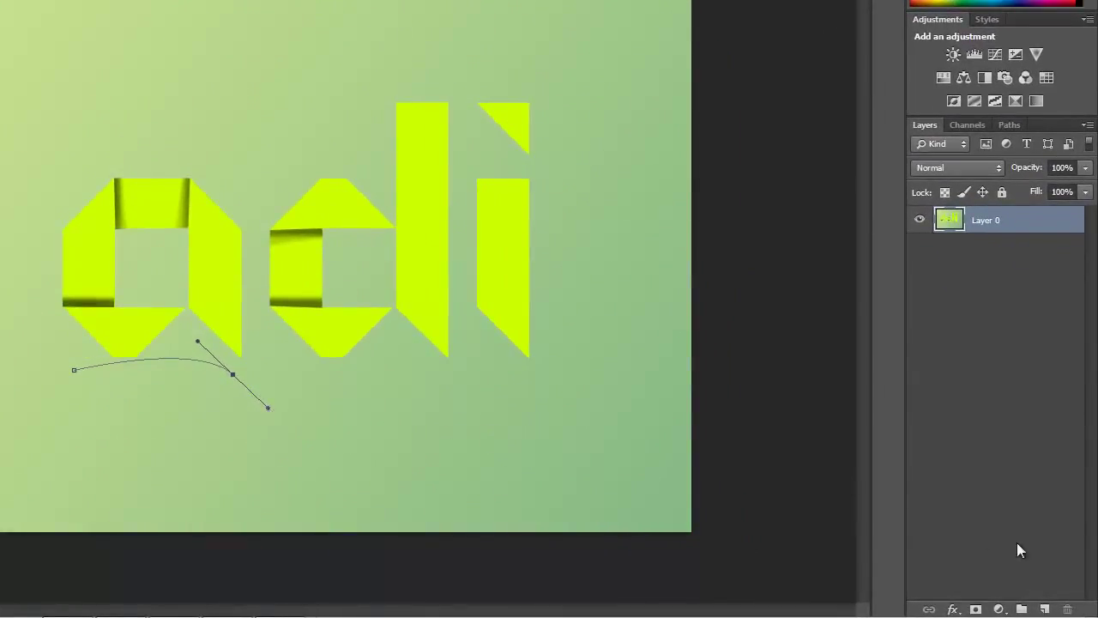
left_click(1045, 609)
left_click_drag(975, 220, 983, 272)
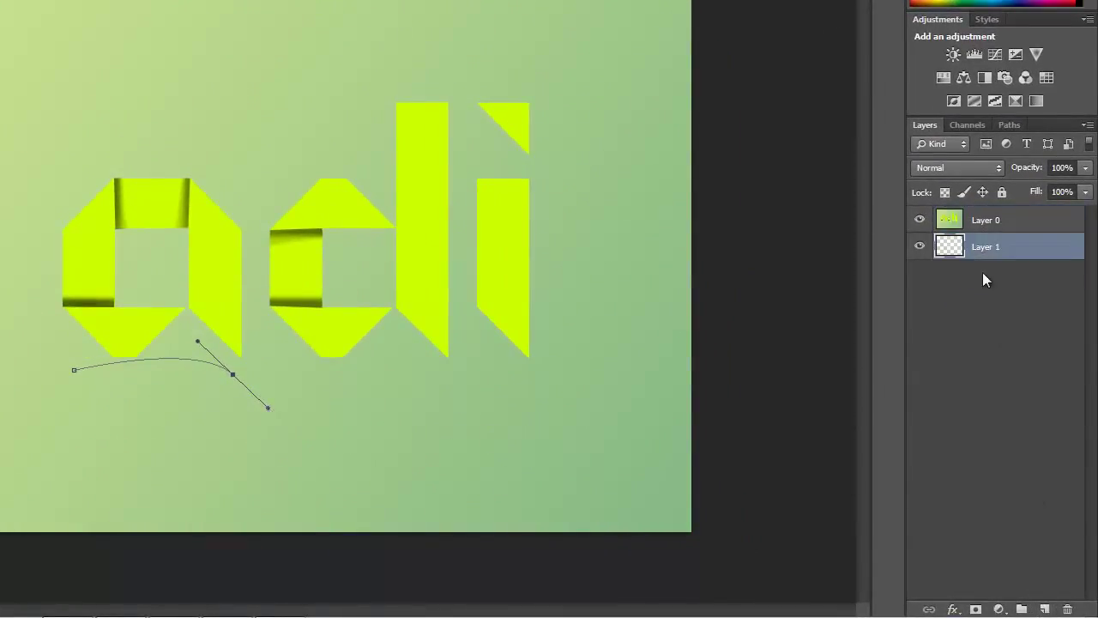
left_click_drag(74, 372, 75, 344)
key("ctrl+Return")
left_click_drag(987, 248, 983, 218)
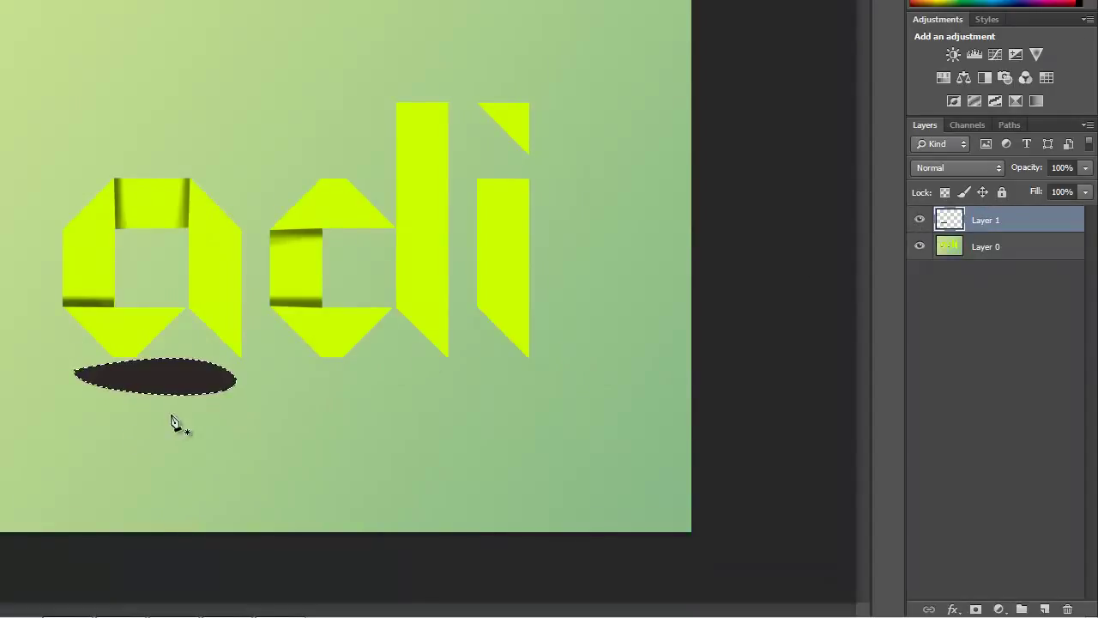
left_click_drag(189, 369, 241, 386)
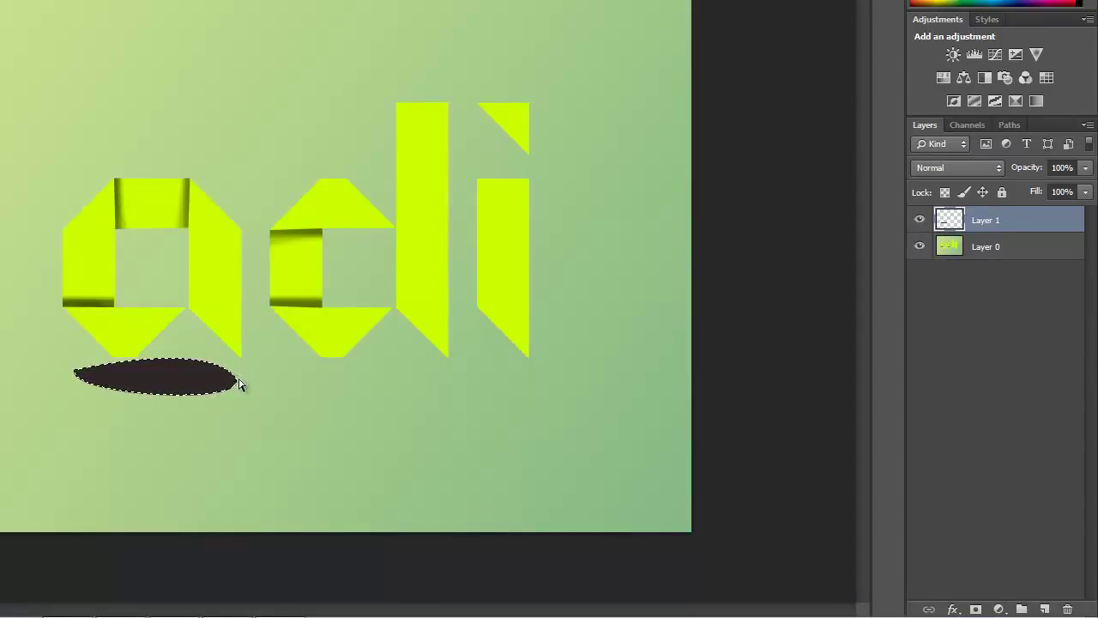
key("ctrl+d")
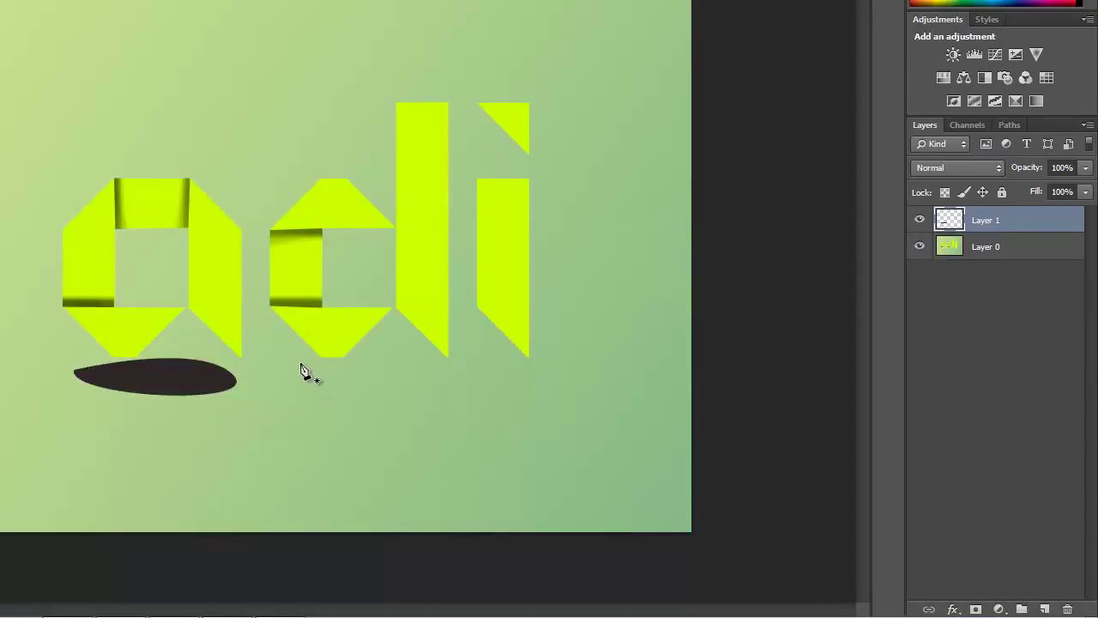
Draw a second oval under the d and fill it with the dark colour
left_click(294, 367)
left_click_drag(432, 372, 470, 404)
left_click_drag(295, 368, 299, 346)
key("ctrl+Return")
key("alt+BackSpace")
Add a small dark oval shadow under the i and deselect
left_click(487, 359)
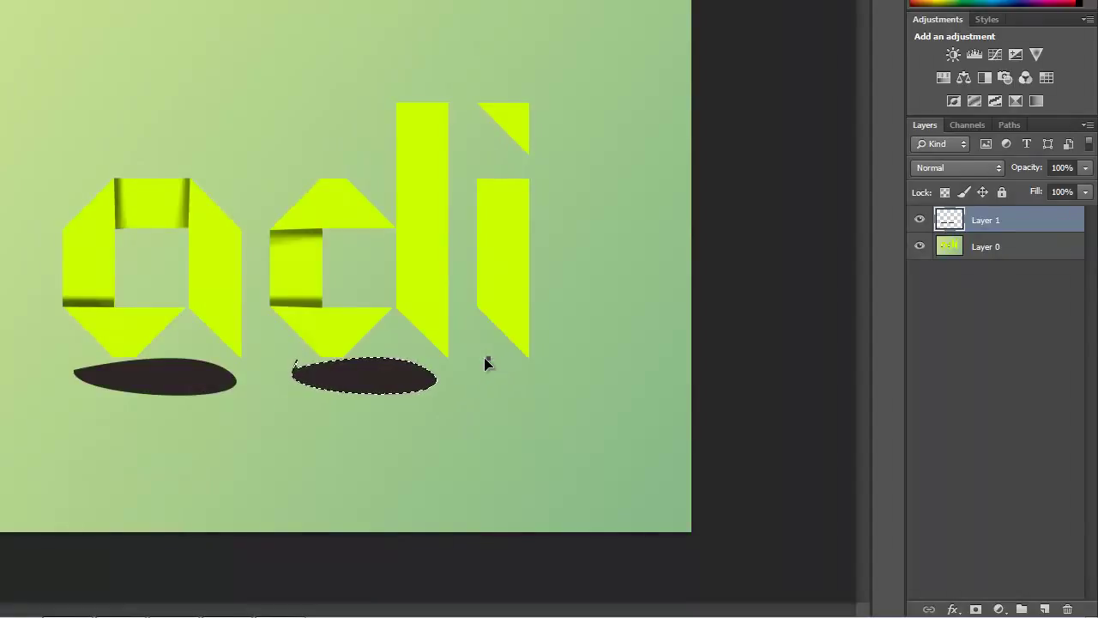
left_click_drag(536, 364, 547, 378)
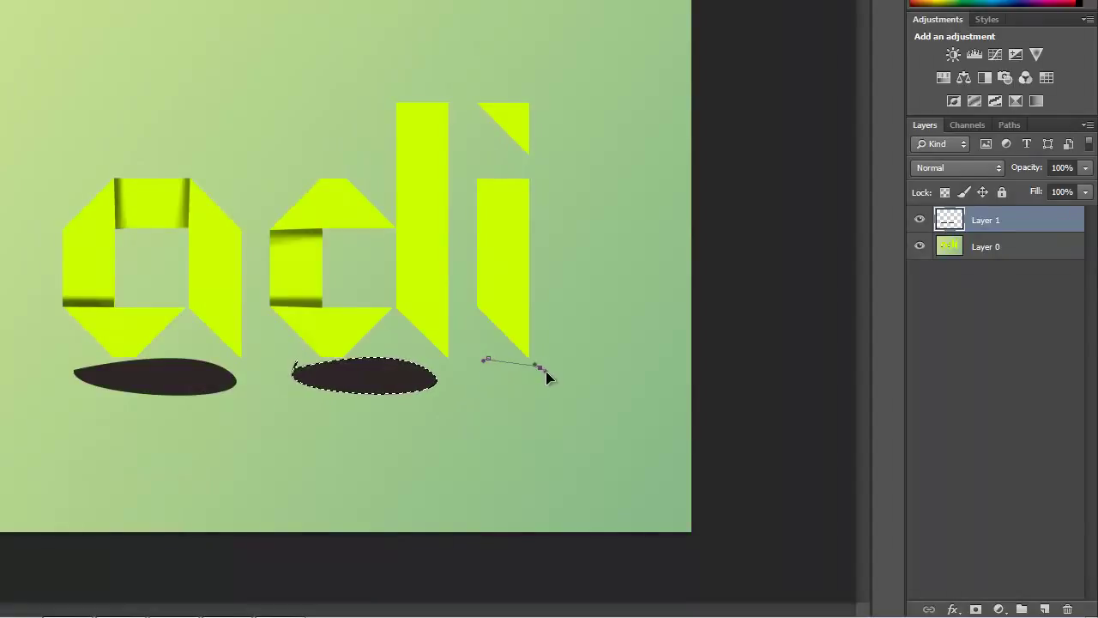
left_click(488, 359)
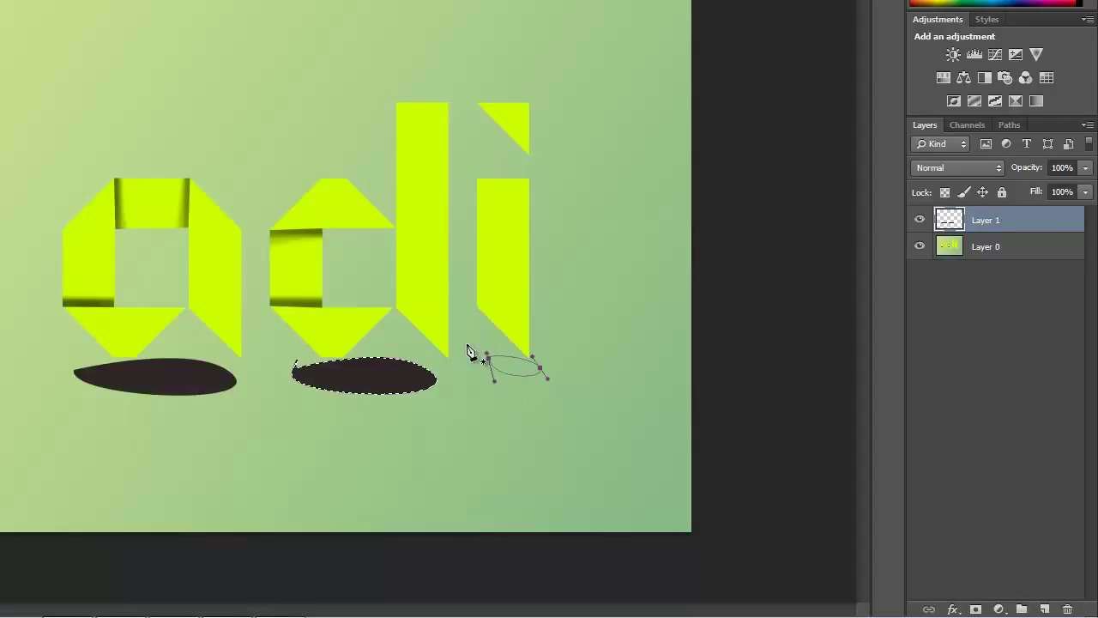
key("ctrl+Return")
key("alt+BackSpace")
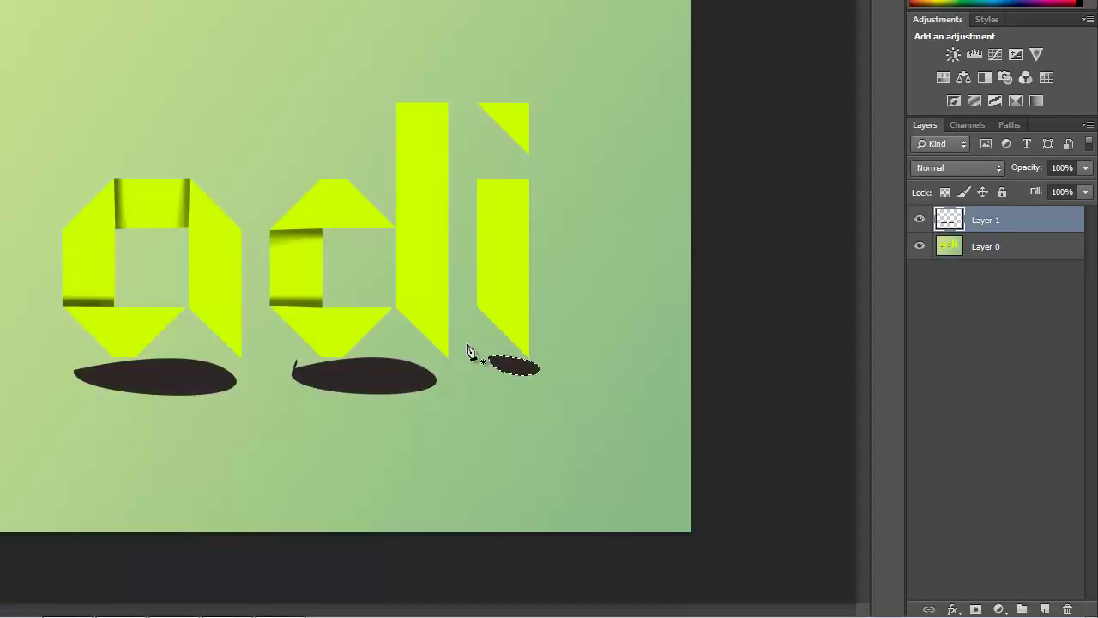
left_click_drag(526, 371, 527, 371)
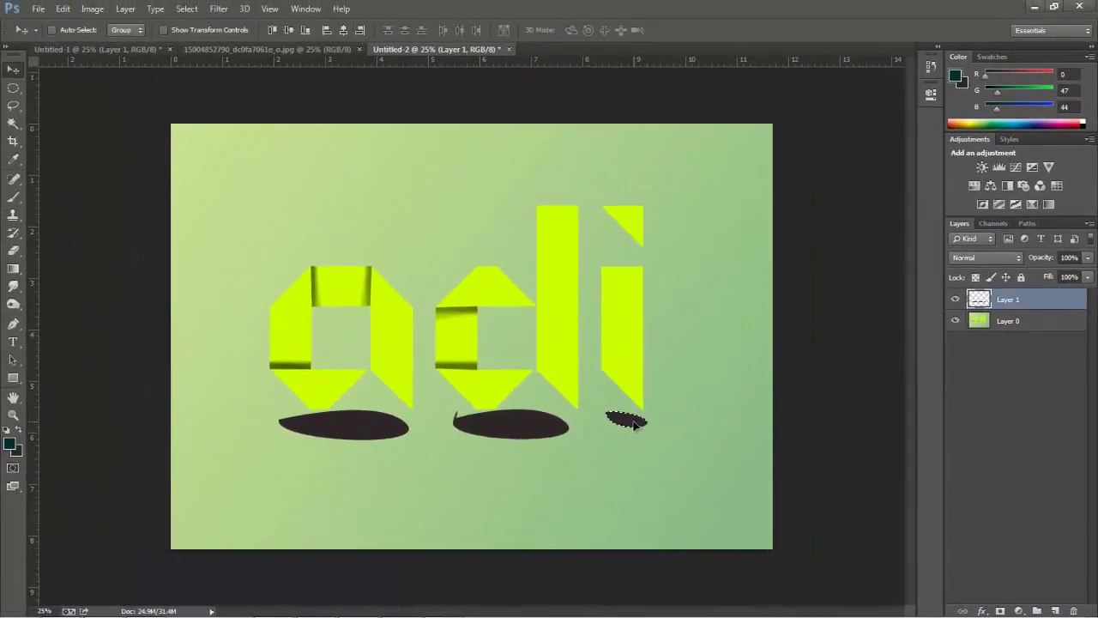
key("ctrl+d")
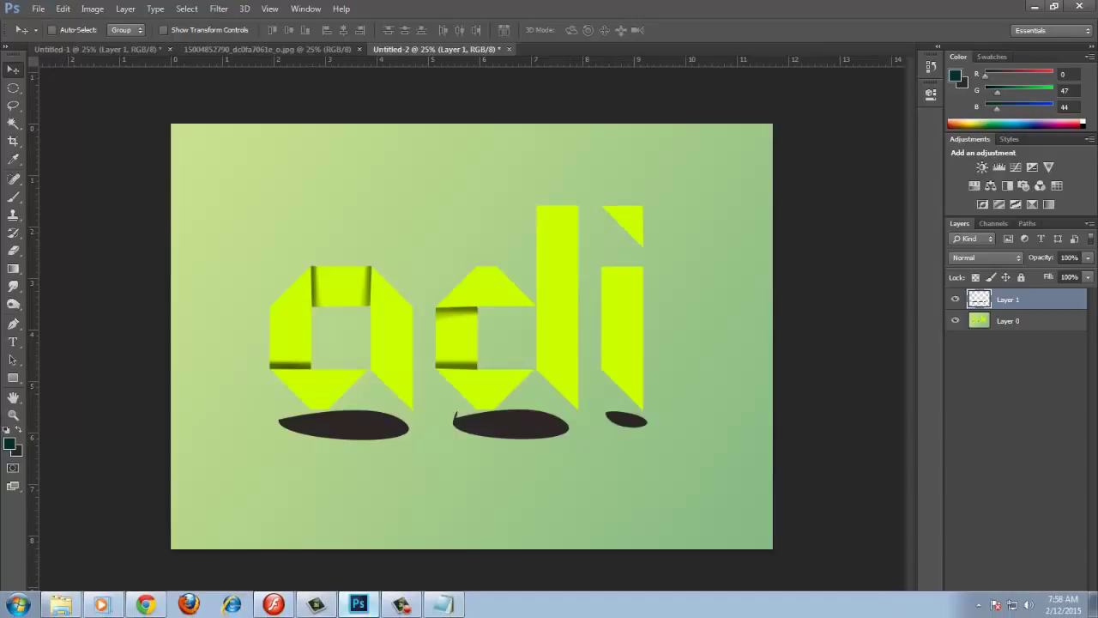
Replace the Notepad note with 'agar hitamnya berbayang di blur ^^' and minimize it
left_click(443, 608)
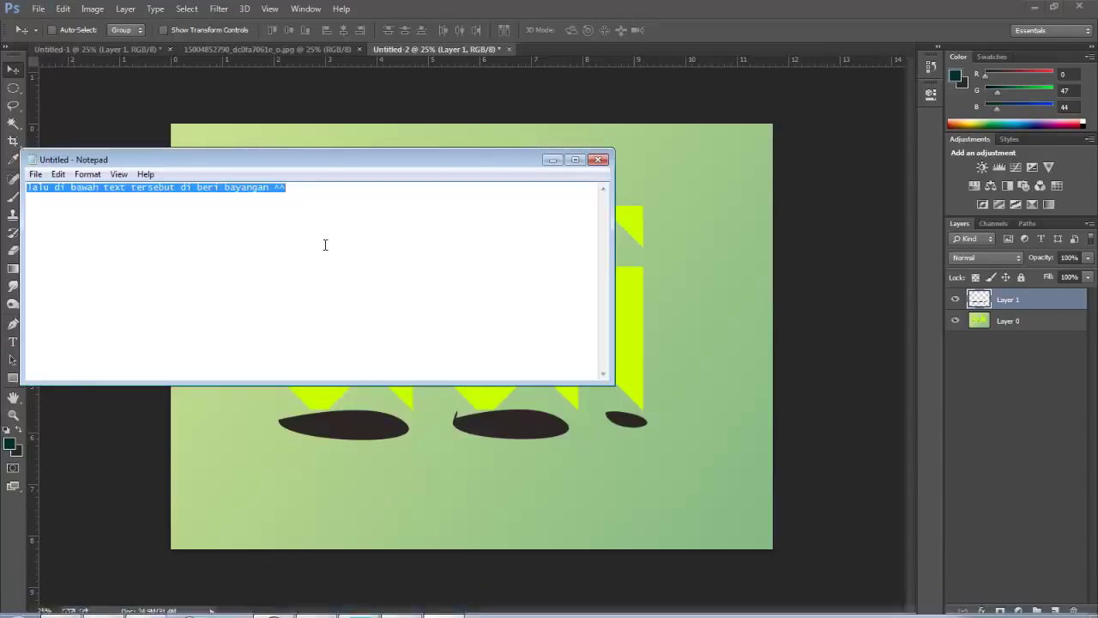
type("agar")
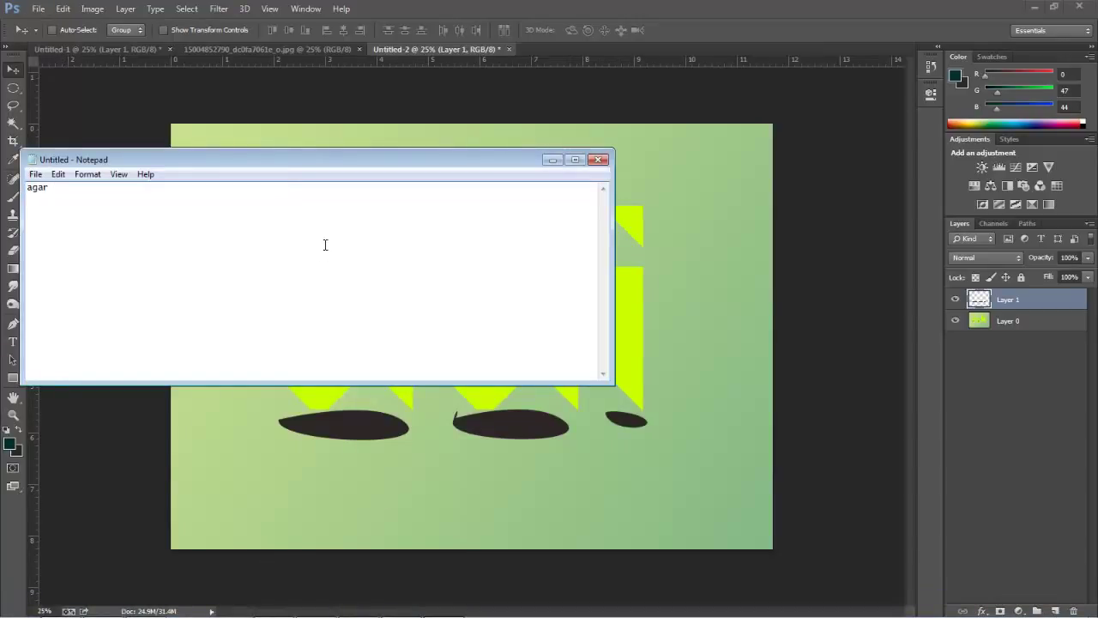
type(" berbayang di b")
type("lur ^^")
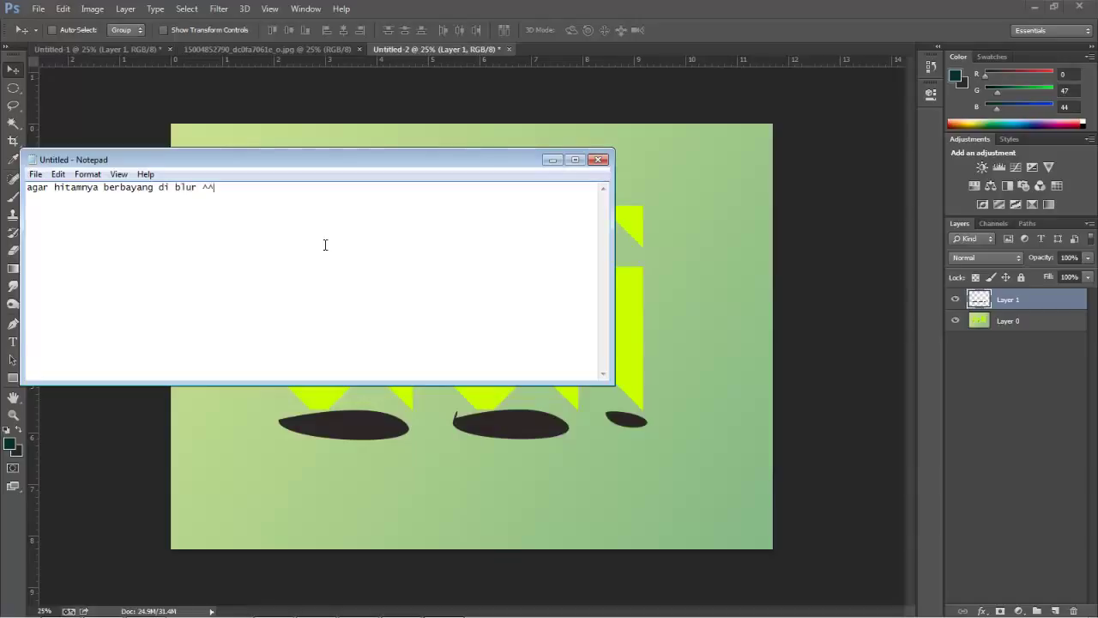
left_click(553, 159)
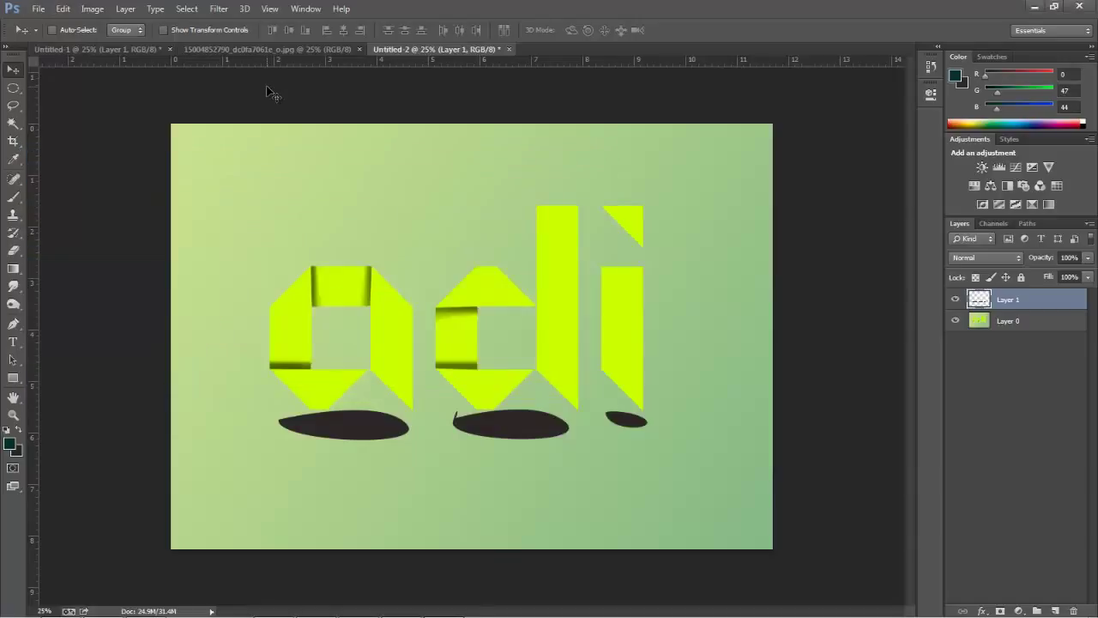
Apply a 117.7-pixel Gaussian Blur to the shadow layer and nudge it slightly down-right
left_click(221, 10)
mouse_move(26, 200)
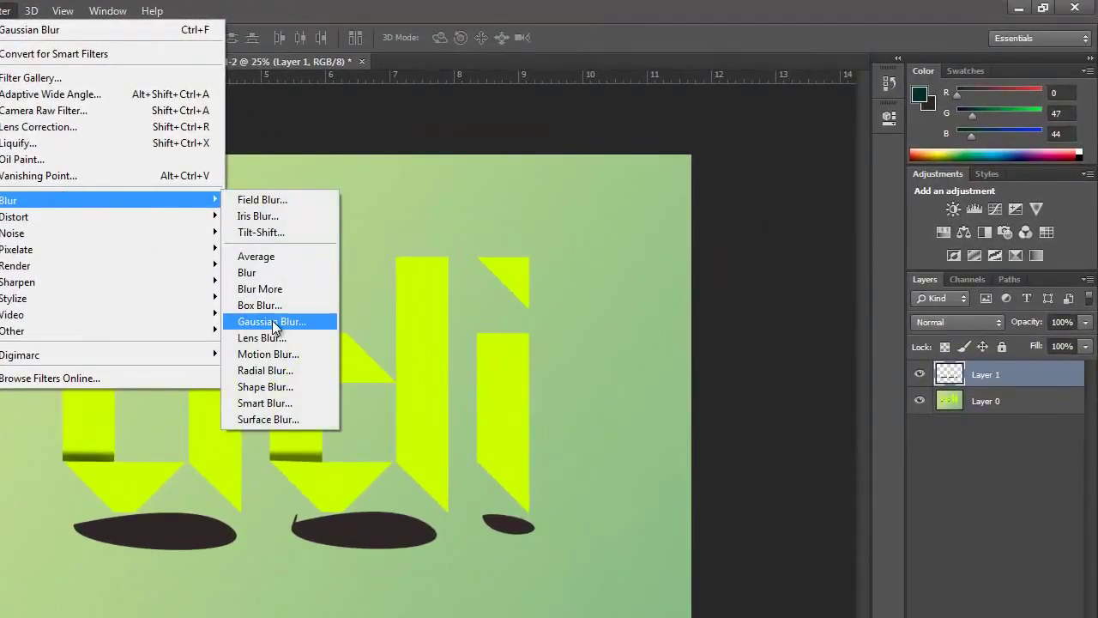
left_click(271, 322)
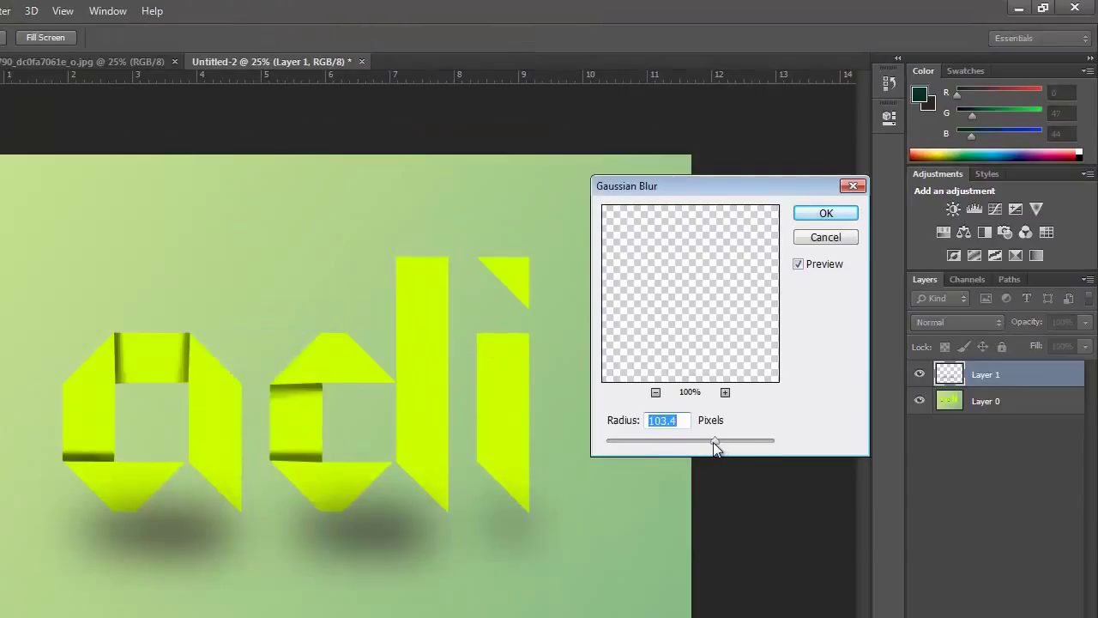
left_click_drag(713, 442, 726, 440)
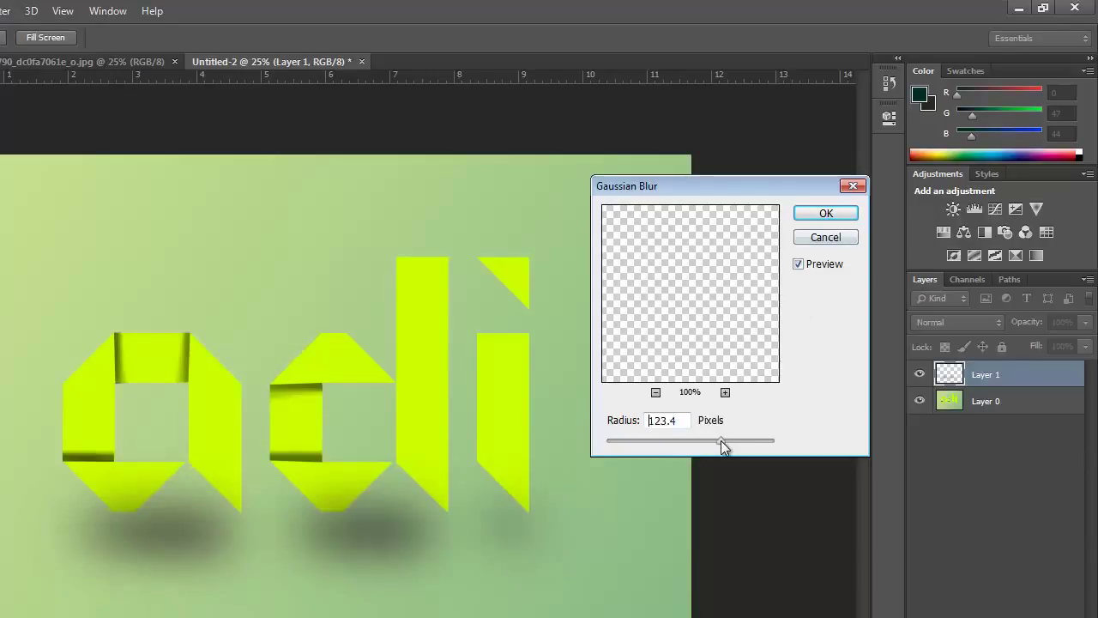
left_click(825, 214)
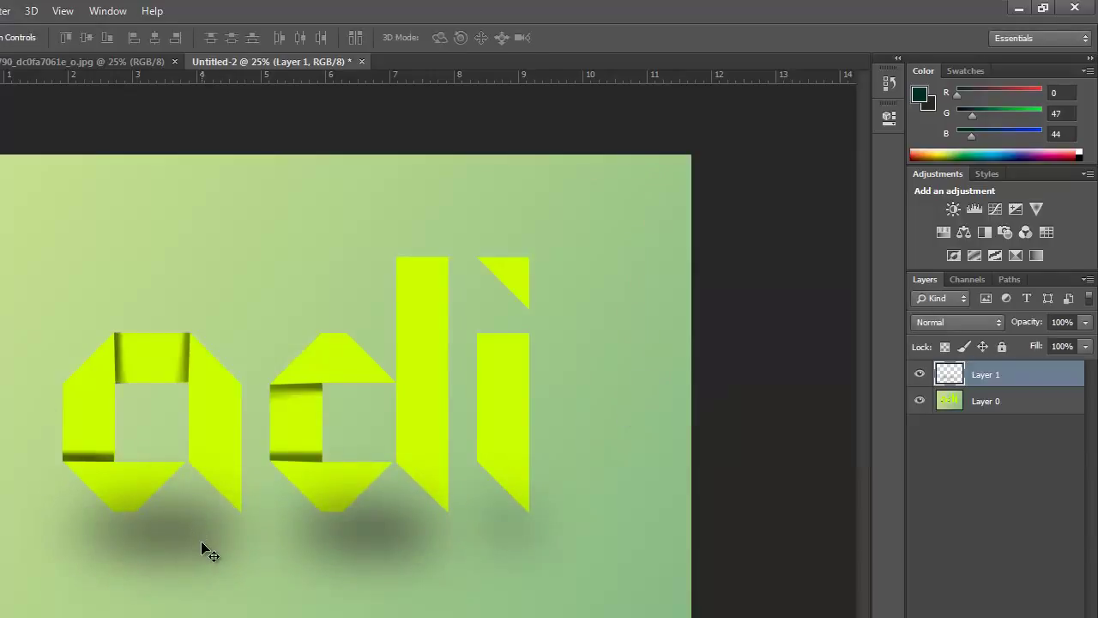
left_click_drag(186, 548, 199, 557)
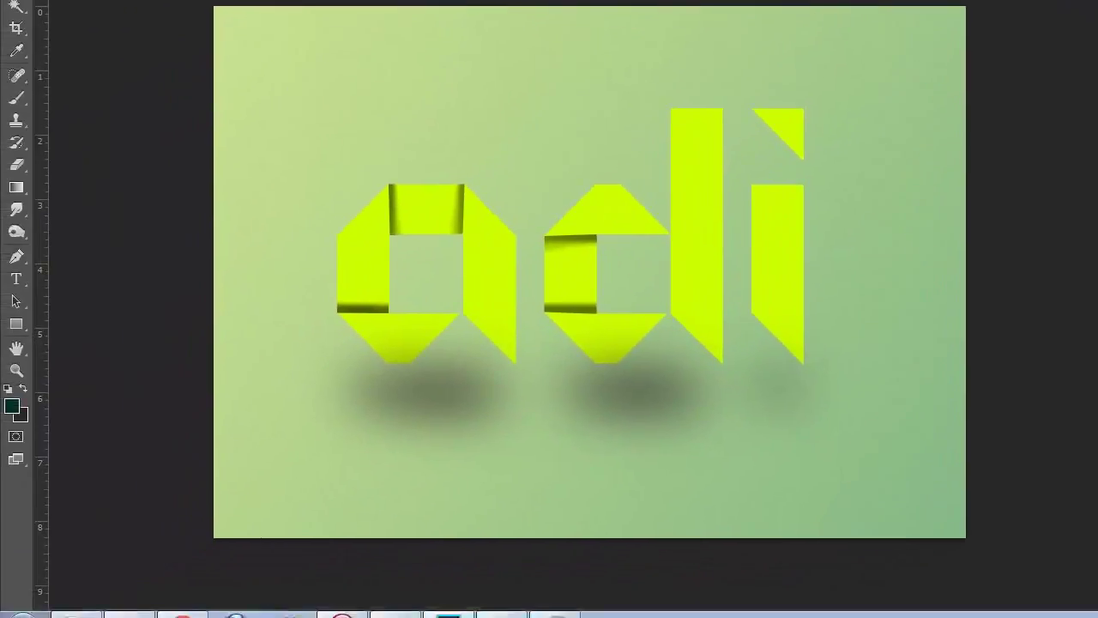
Type 'seperti itulah hasilnya.... Gampang bukan? ^^' in Notepad, clear it, and minimize Notepad
key("ctrl+a")
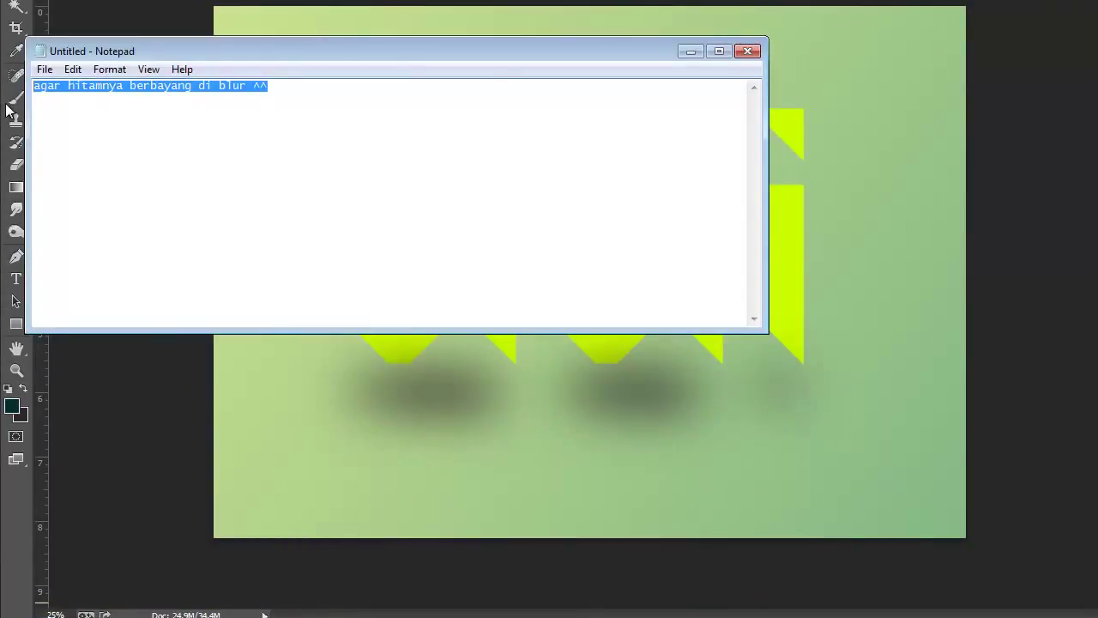
type("seperti iut")
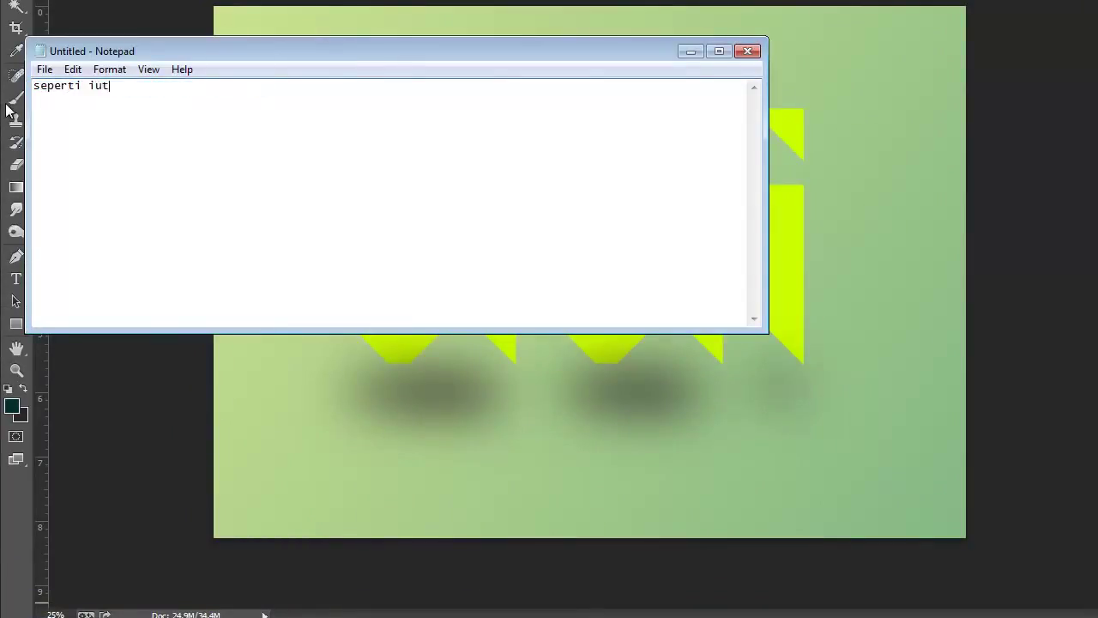
key("BackSpace")
key("BackSpace")
key("BackSpace")
type("tukl")
type("hasilnya.... G")
type("am")
type("pang bukan? ^^")
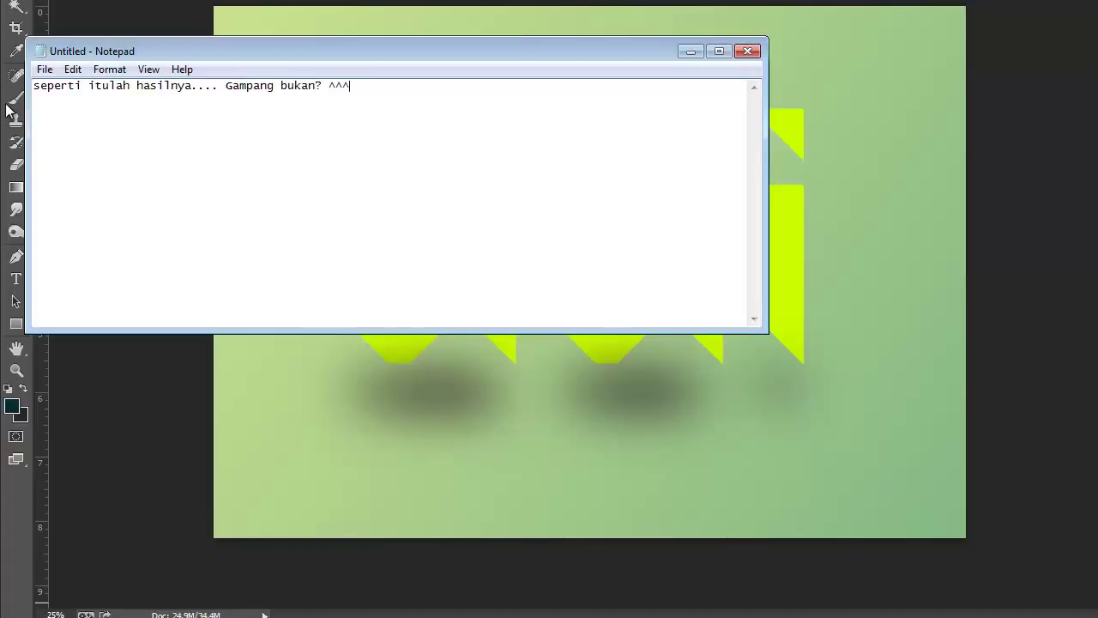
key("ctrl+a")
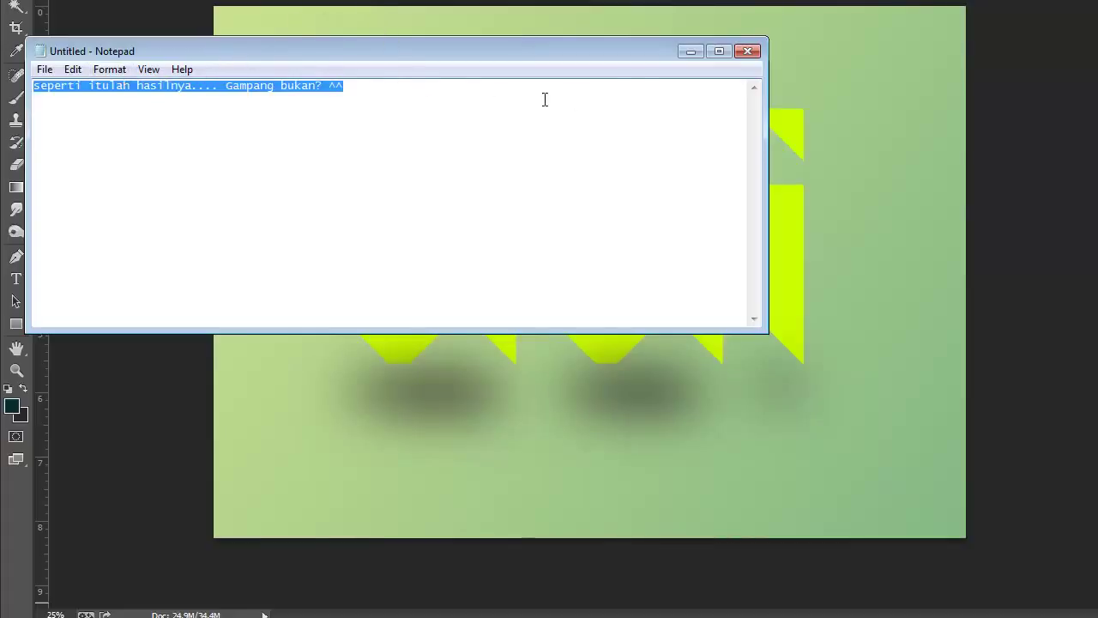
key("Delete")
left_click(691, 52)
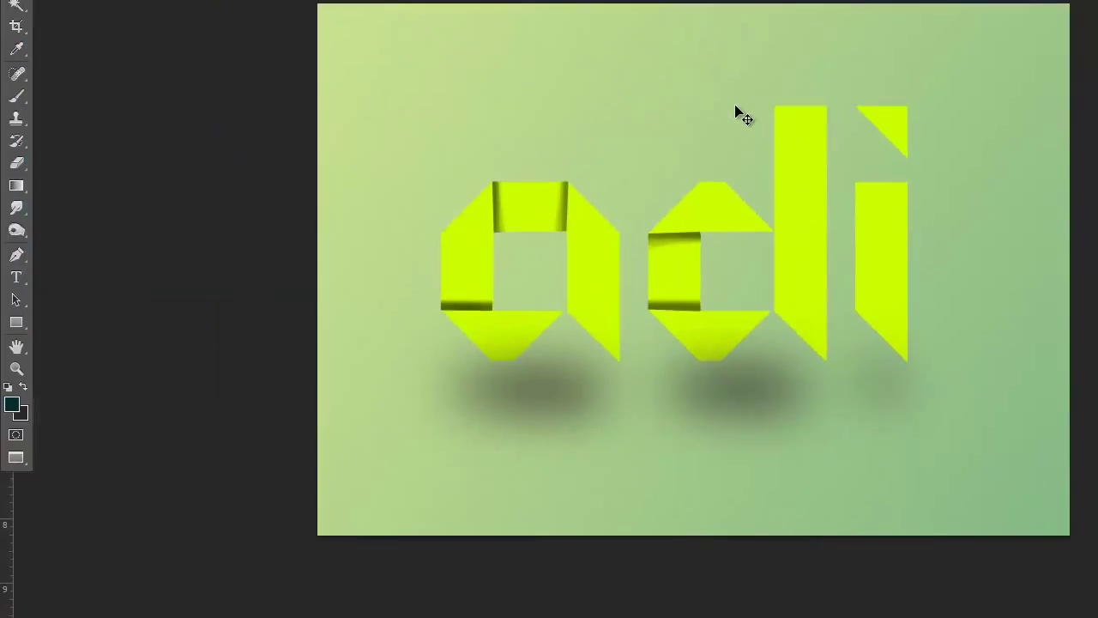